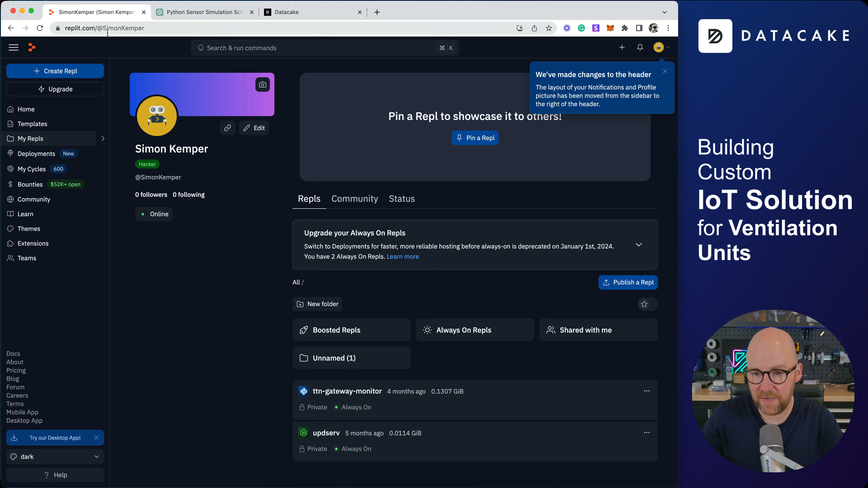
Create a Python Repl, keeping the generated title DualGlisteningObservation, and open its empty main.py.
click(72, 74)
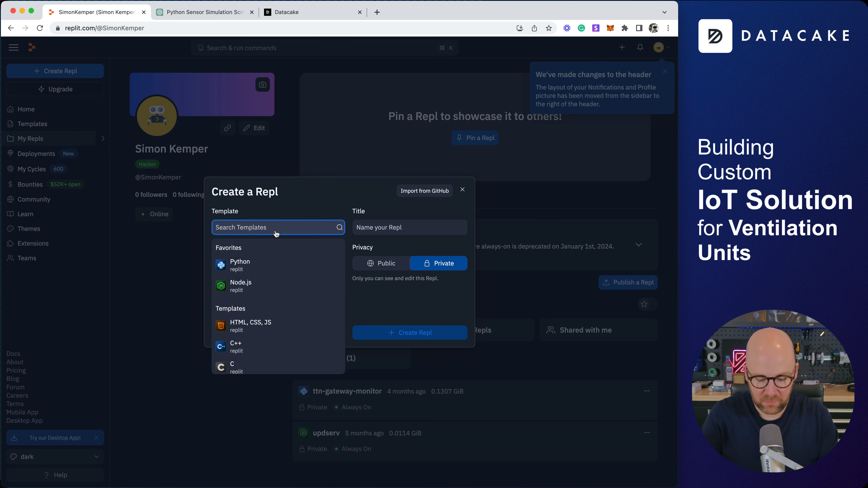
text(pyt)
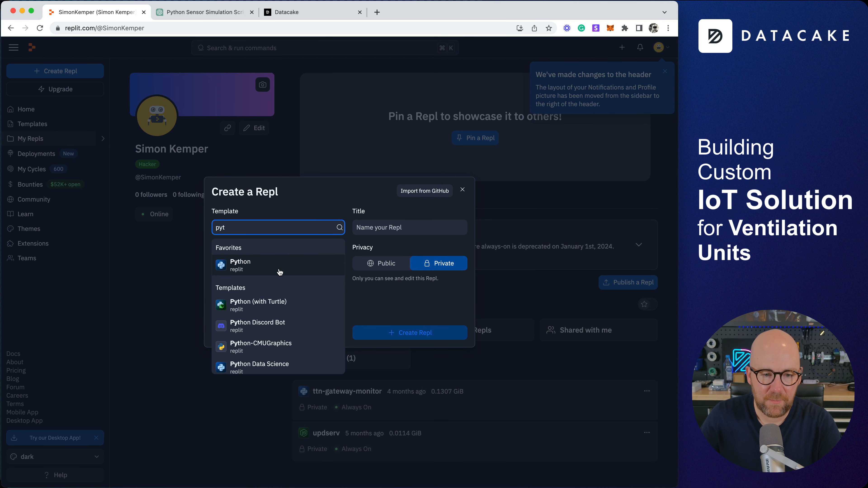
click(271, 270)
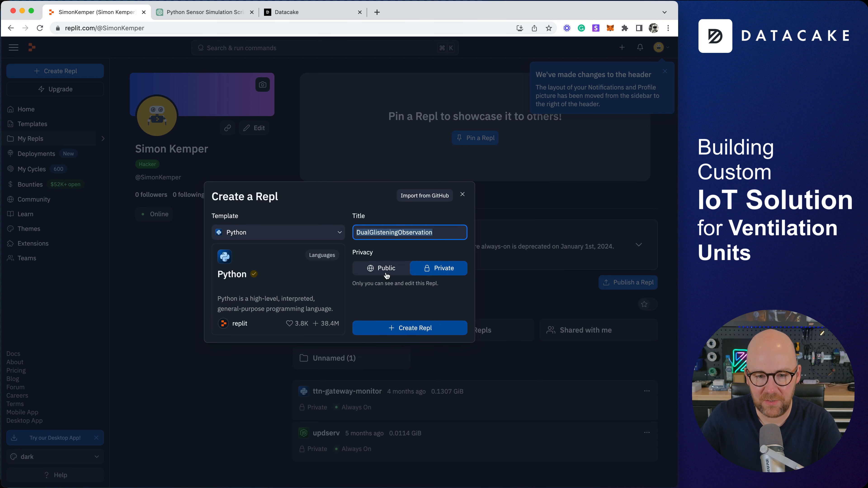
click(421, 328)
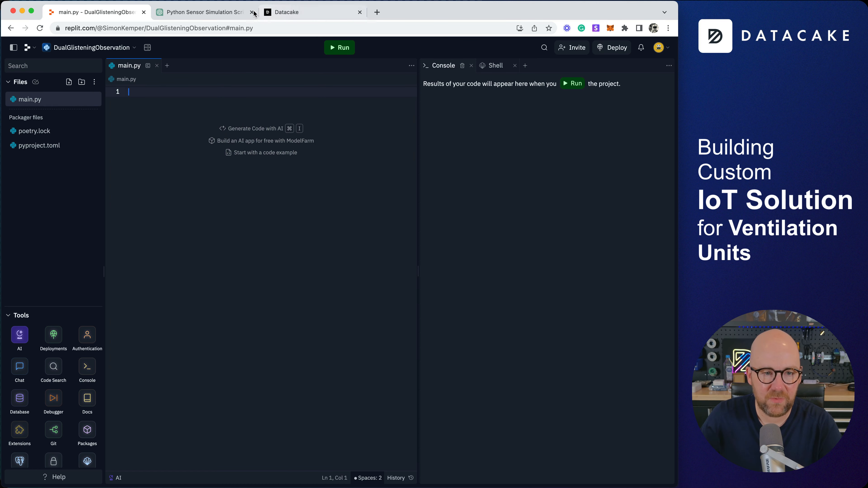
Copy ChatGPT's updated VentilationUnit simulation script, read it through, and return to Replit.
click(221, 14)
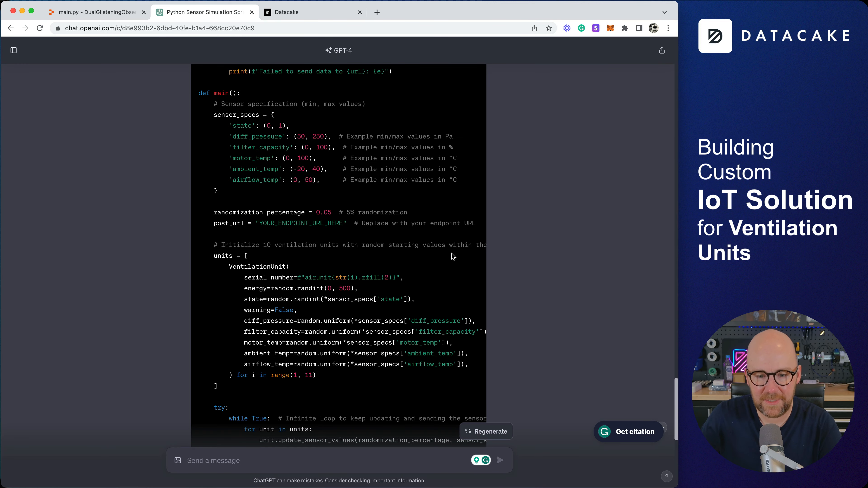
scroll(441, 318, up, 5)
scroll(441, 318, up, 10)
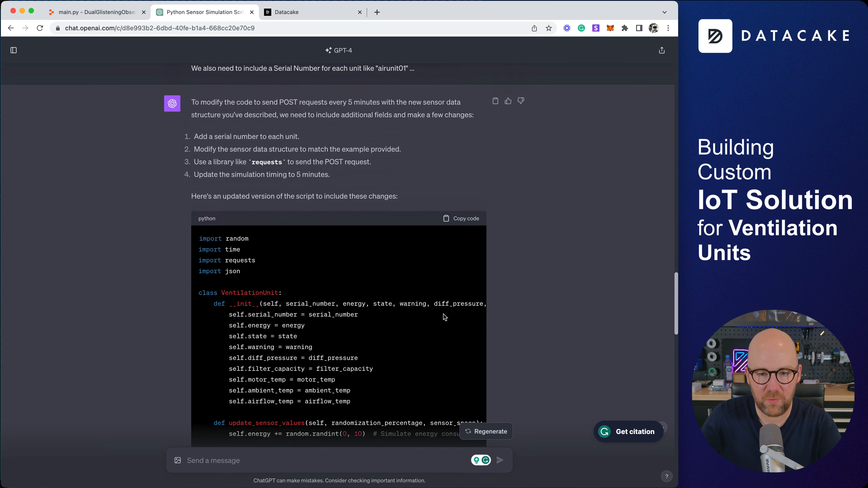
click(465, 221)
scroll(301, 281, down, 9)
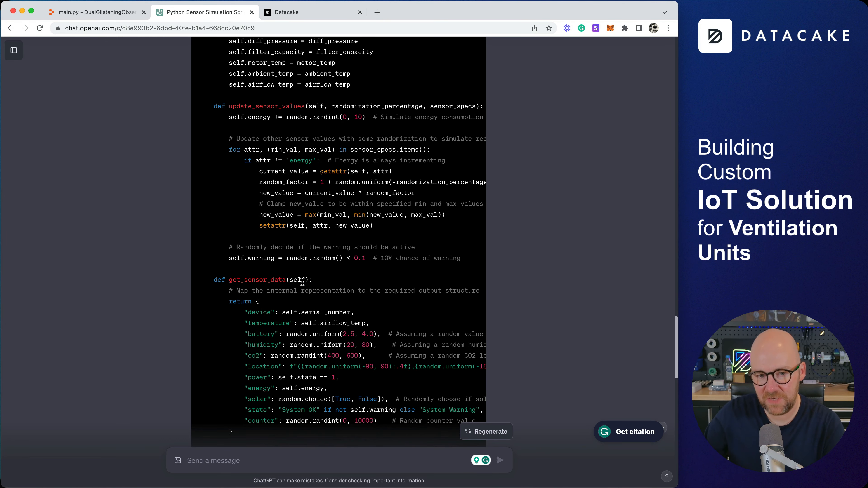
scroll(302, 282, up, 4)
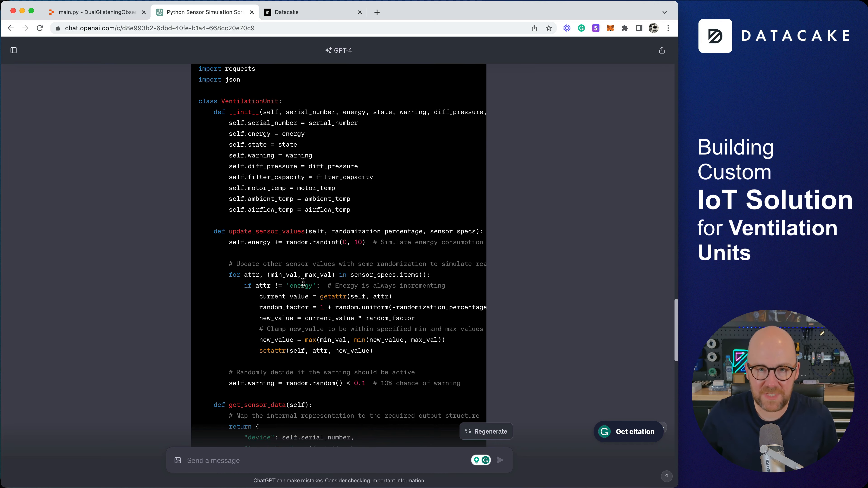
scroll(303, 282, down, 6)
scroll(305, 294, up, 15)
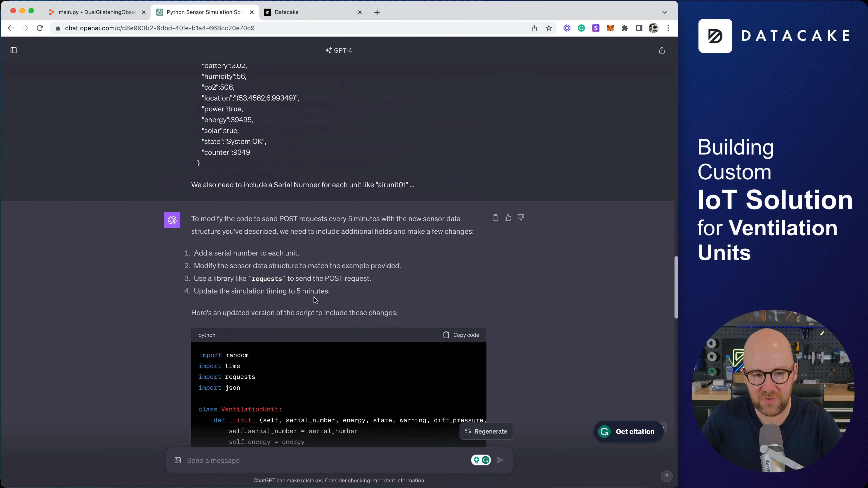
scroll(305, 306, down, 8)
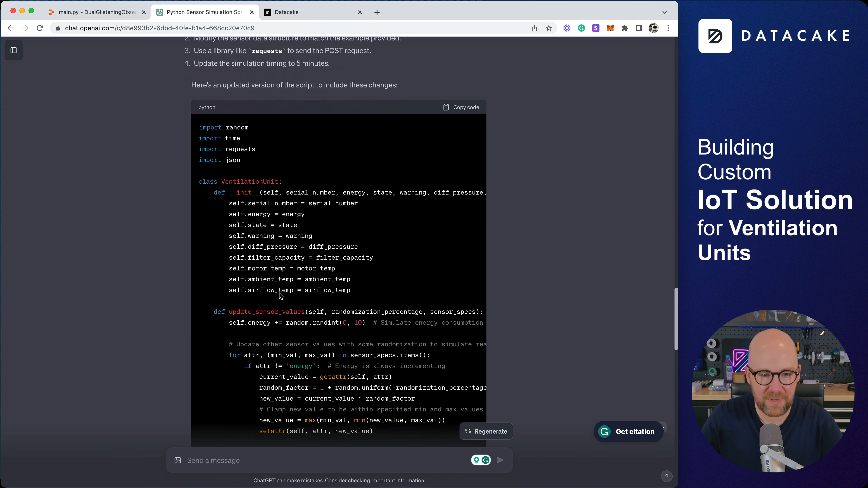
scroll(314, 309, down, 5)
scroll(314, 310, down, 15)
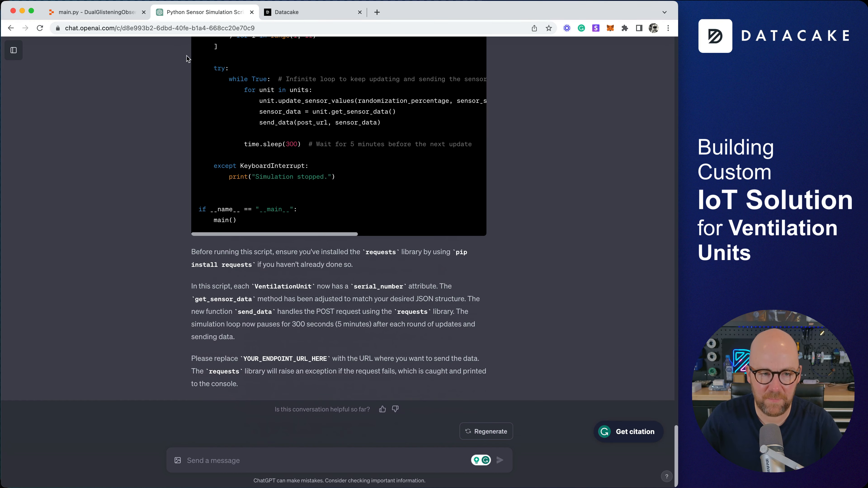
click(96, 12)
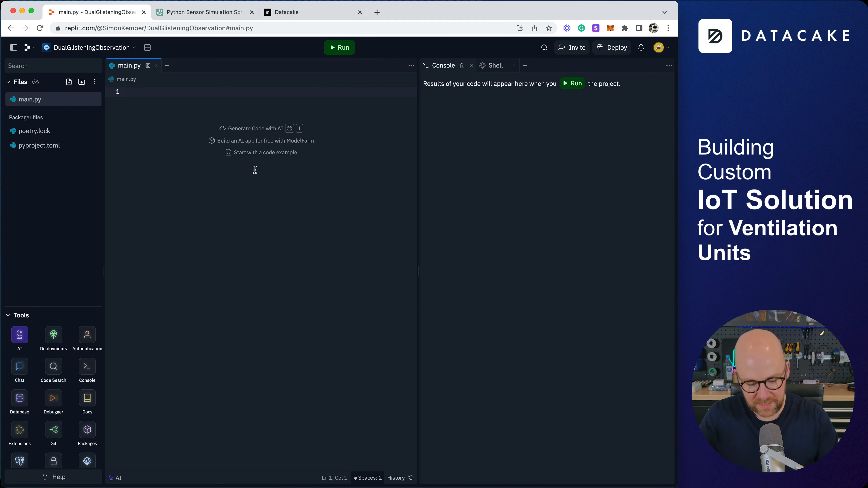
Paste the simulation script into main.py and run it, which fails at the placeholder endpoint.
key(super+v)
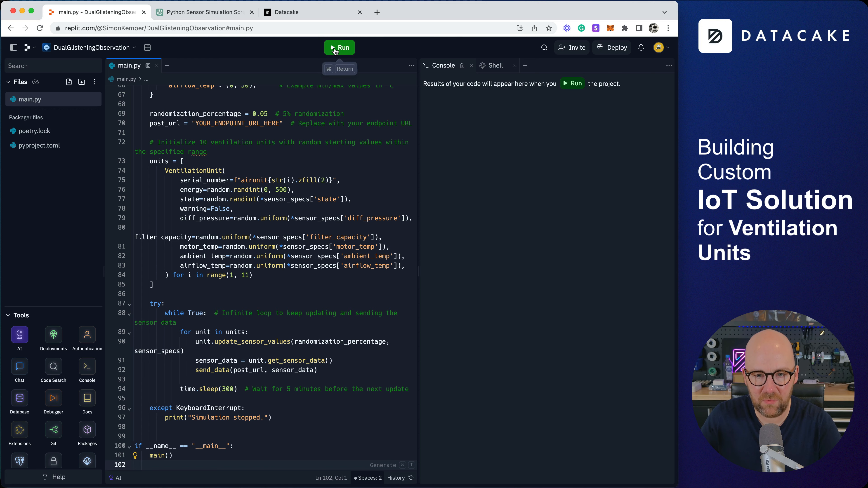
click(335, 51)
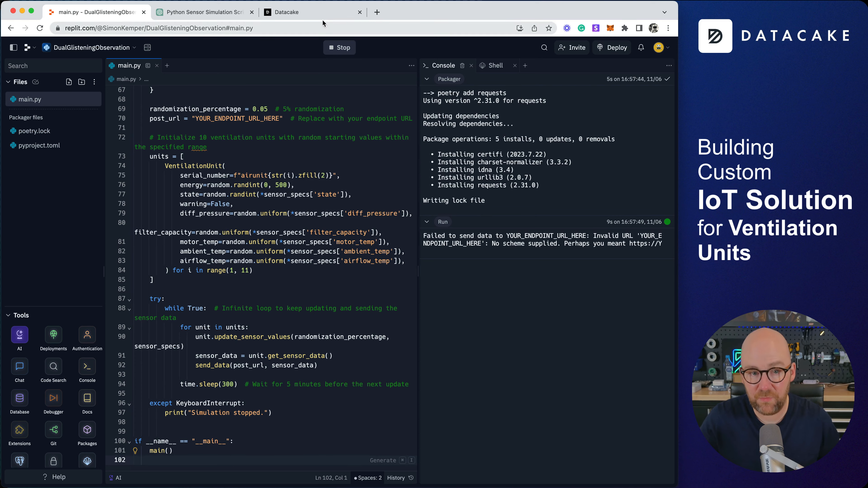
click(317, 15)
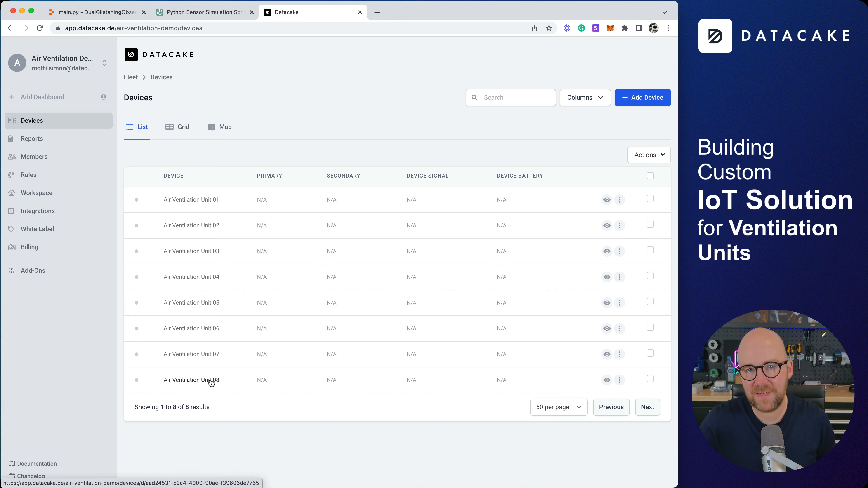
Compare Air Ventilation Unit 01's decoder example JSON against the fields in the ChatGPT script.
click(217, 200)
click(326, 158)
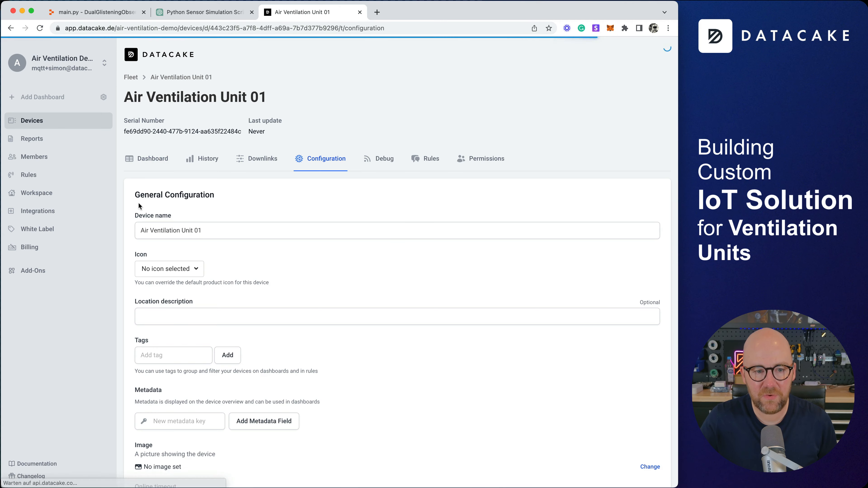
scroll(147, 201, down, 20)
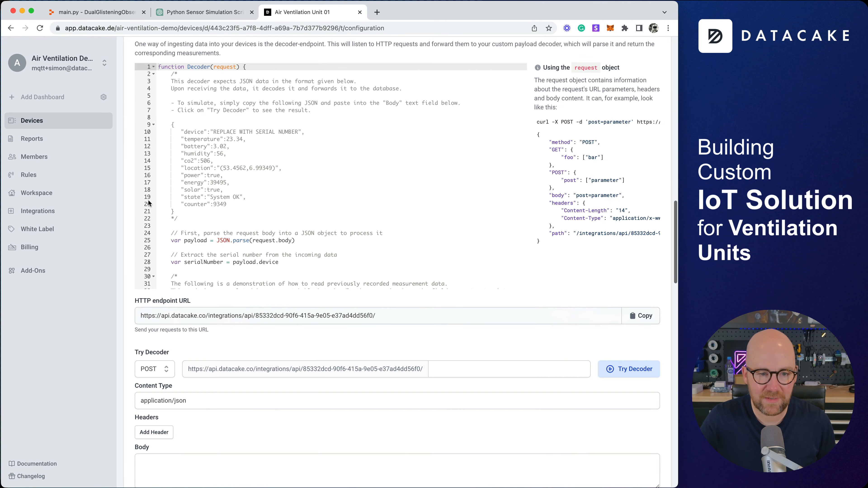
scroll(148, 203, up, 3)
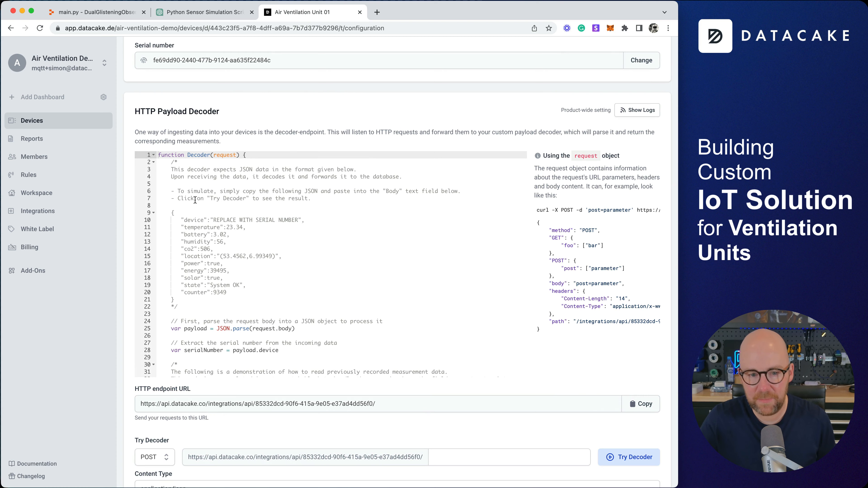
drag(175, 300, 156, 213)
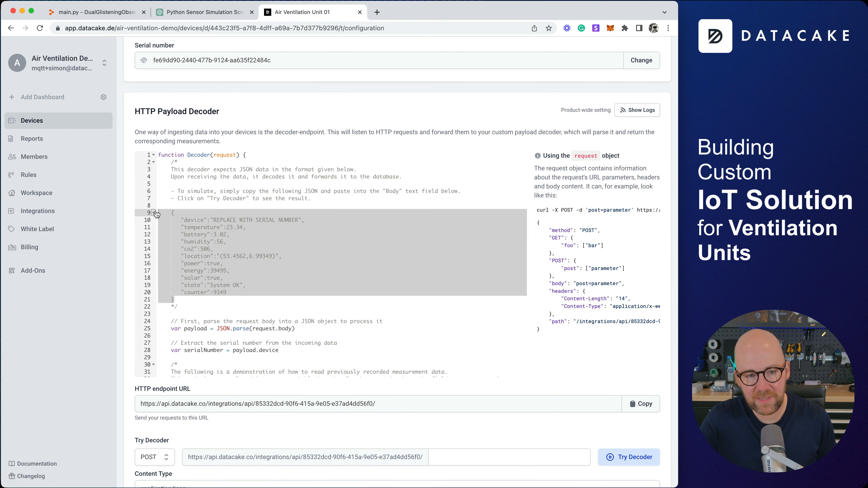
click(232, 13)
scroll(148, 193, up, 10)
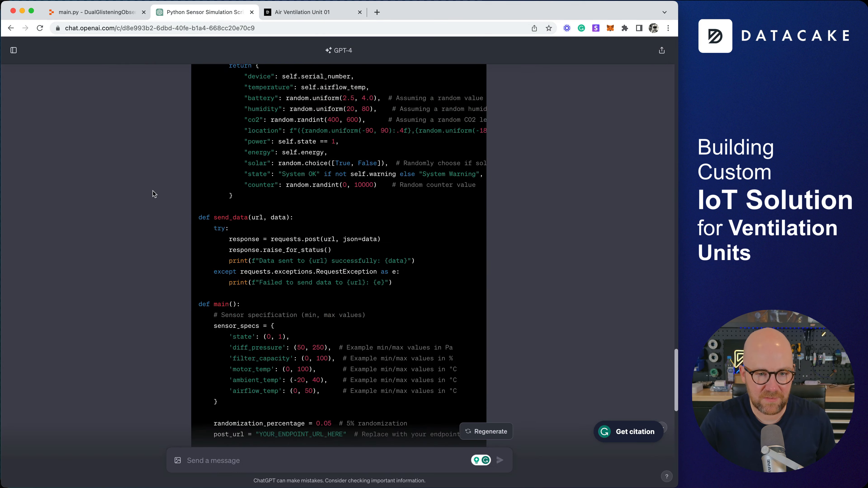
scroll(152, 194, up, 10)
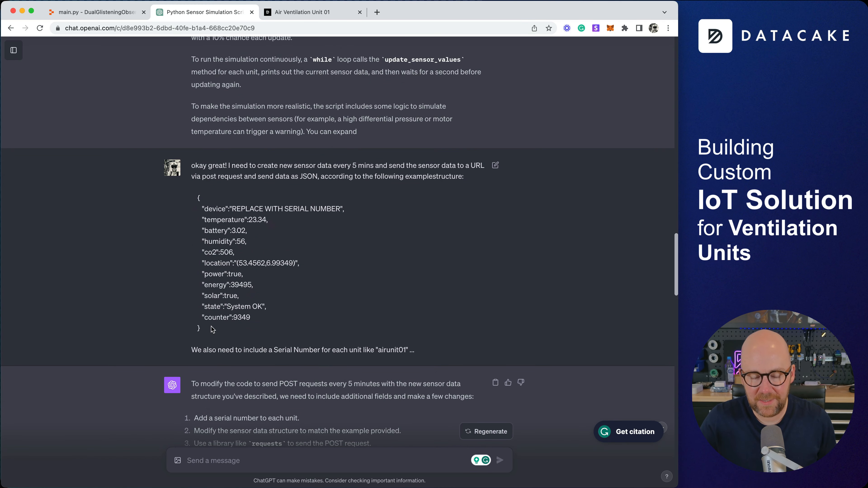
scroll(211, 329, down, 15)
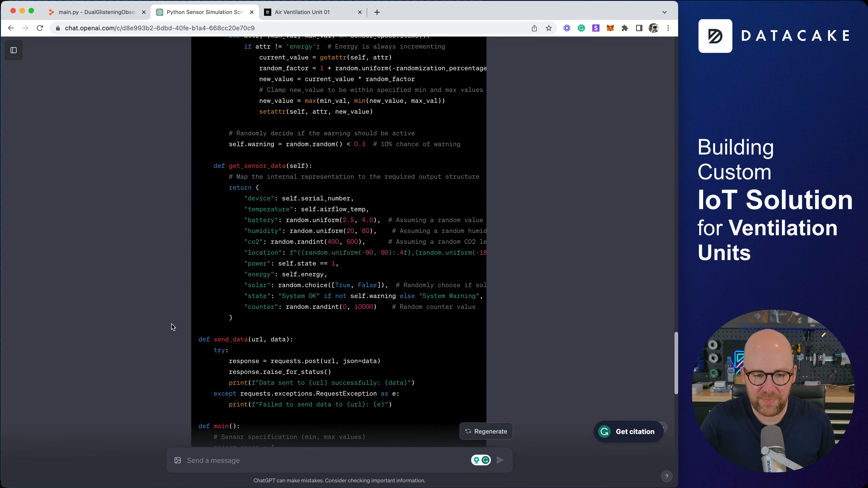
click(293, 17)
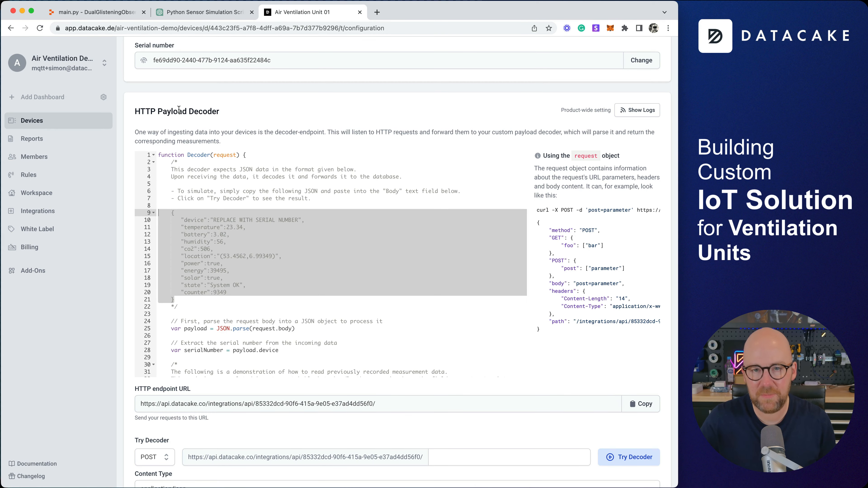
Copy Unit 01's HTTP endpoint URL from its Datacake configuration.
scroll(296, 128, down, 5)
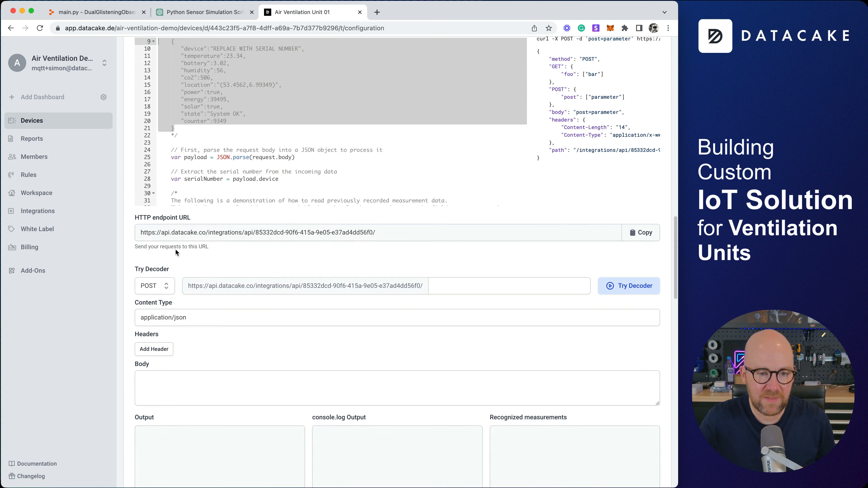
drag(137, 221, 192, 219)
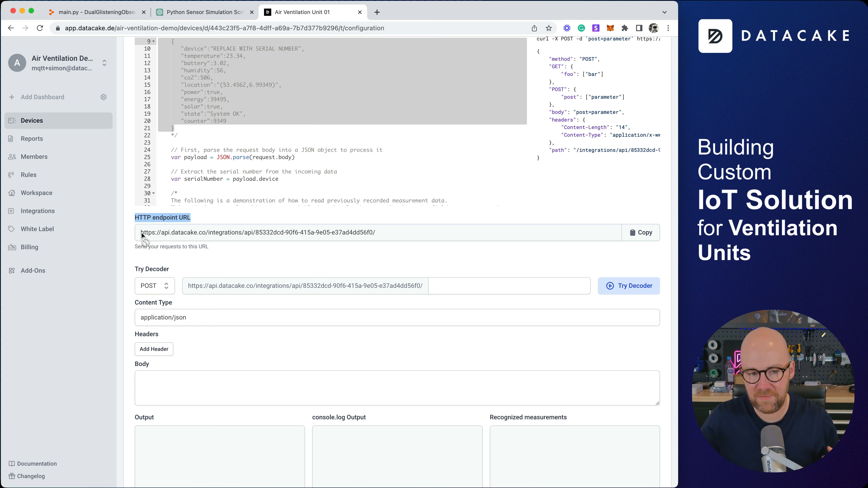
drag(142, 234, 637, 233)
click(637, 233)
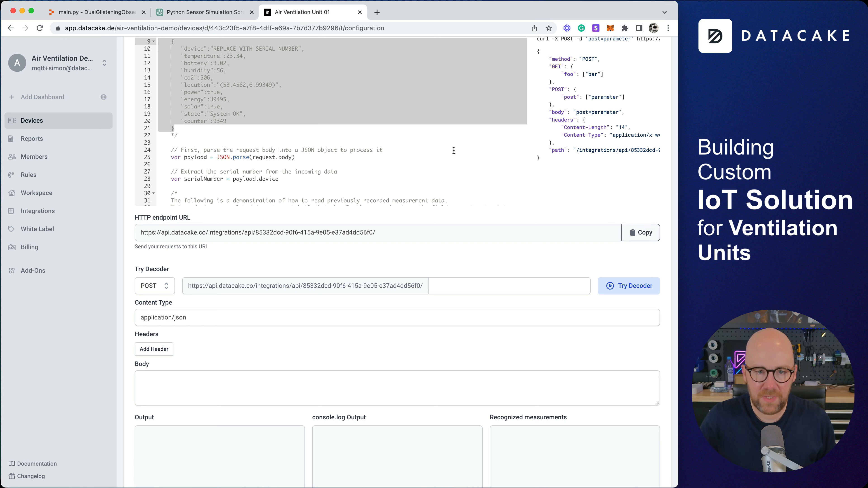
click(173, 13)
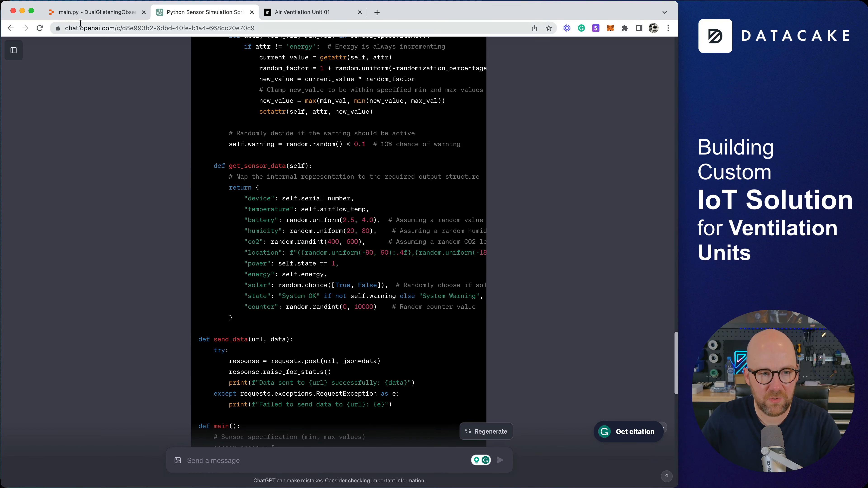
Close the Console and Shell panels and replace YOUR_ENDPOINT_URL_HERE on line 70 with the Datacake URL.
click(96, 12)
scroll(345, 345, up, 15)
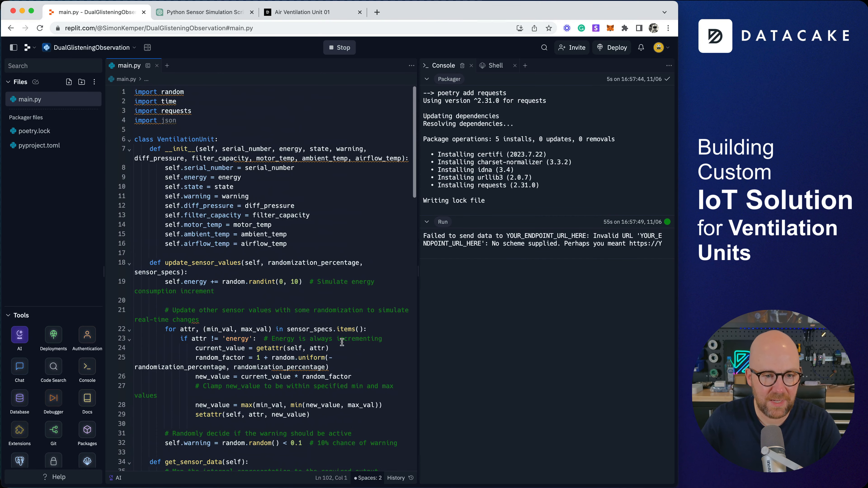
scroll(245, 255, down, 1)
scroll(245, 254, up, 2)
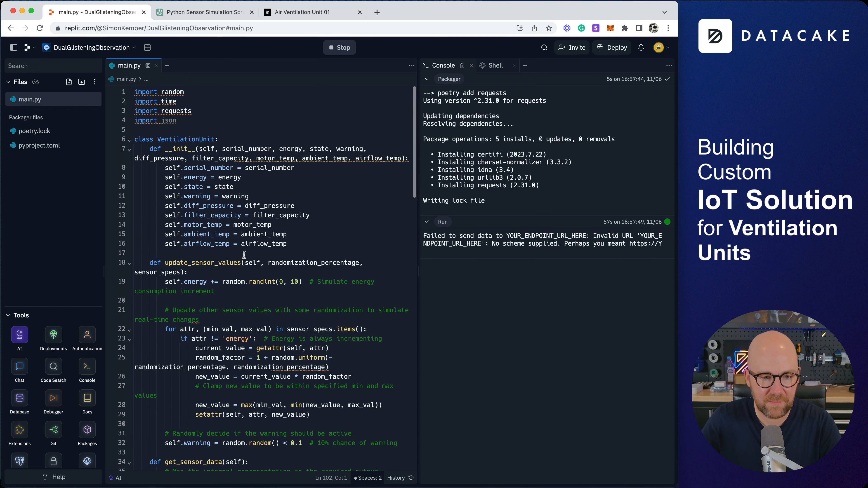
click(472, 65)
click(460, 68)
scroll(425, 249, down, 6)
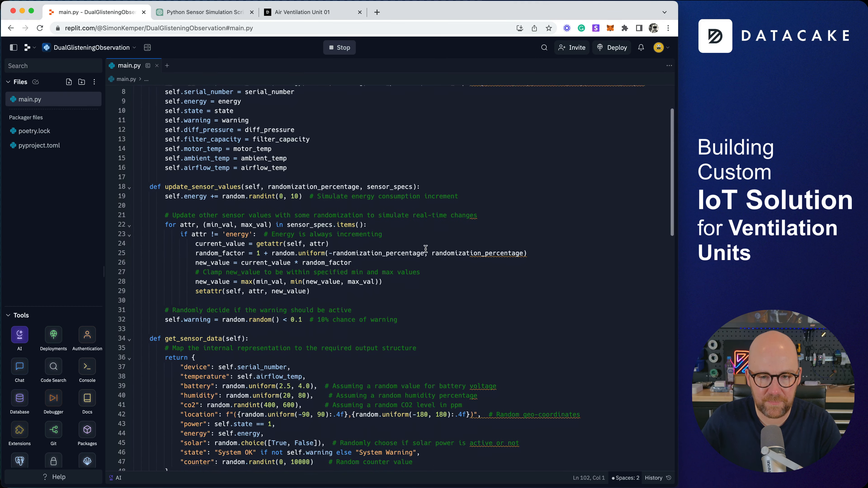
scroll(425, 249, down, 5)
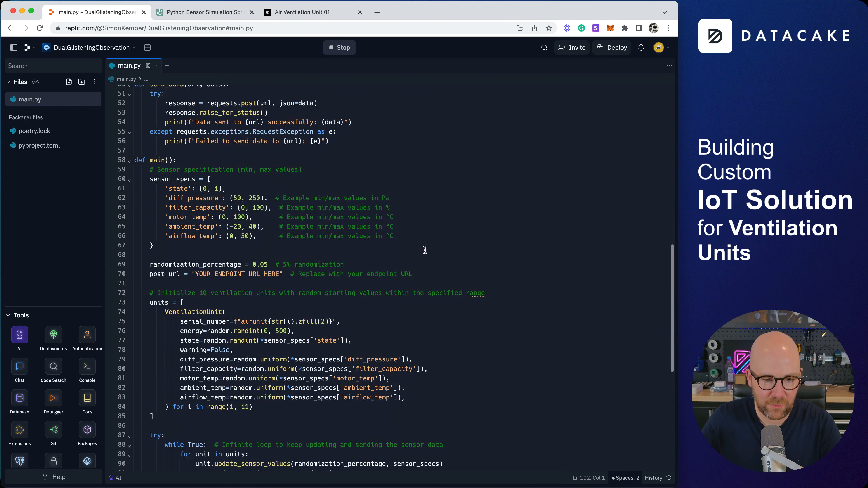
drag(197, 241, 279, 241)
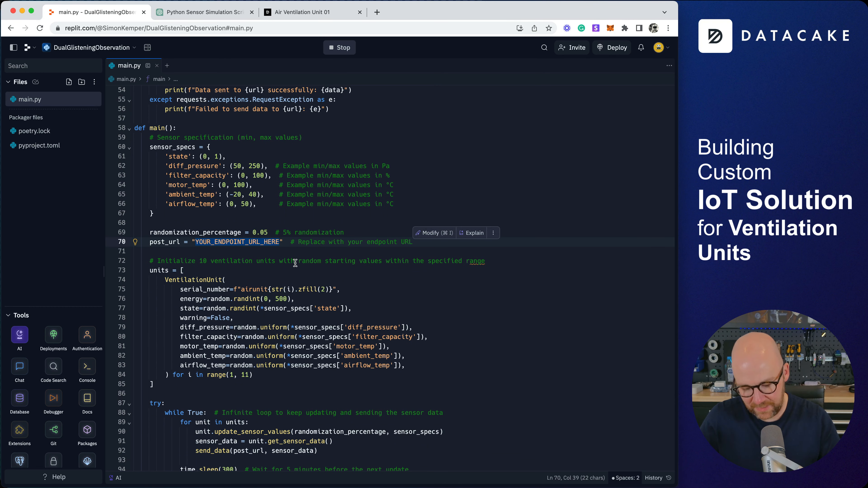
key(super+v)
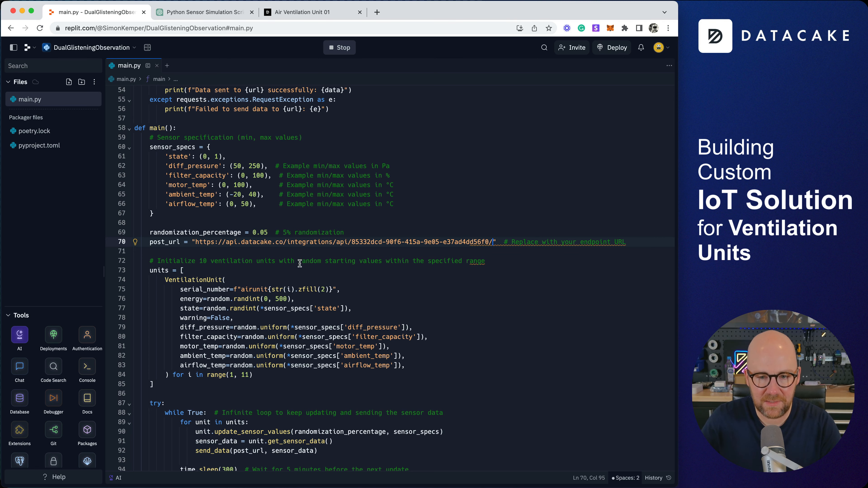
Stop and rerun the script so airunit01–airunit10 post data to Datacake.
scroll(499, 287, down, 10)
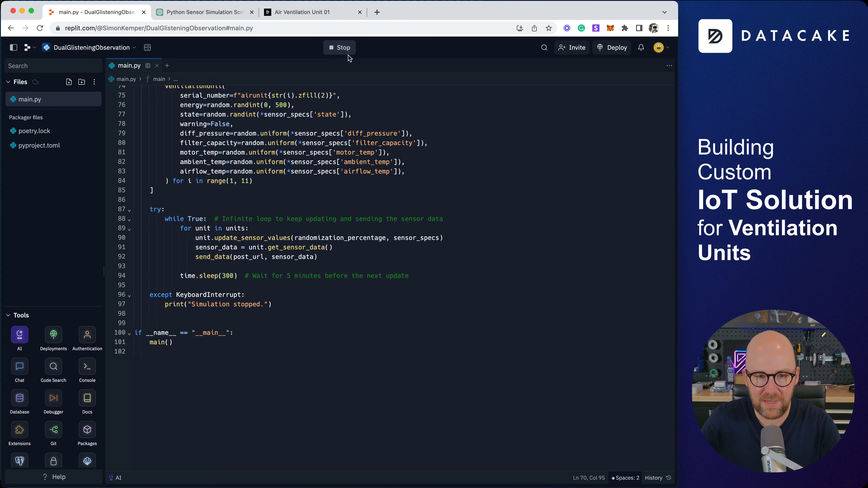
click(343, 49)
click(343, 48)
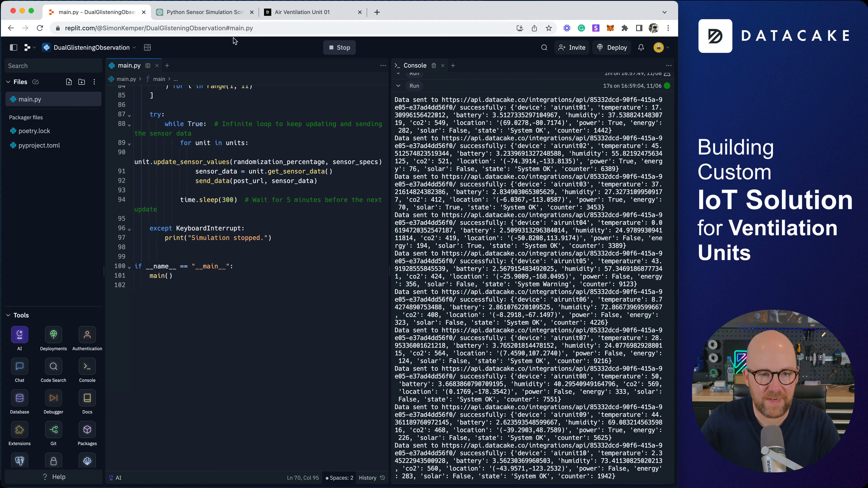
click(312, 13)
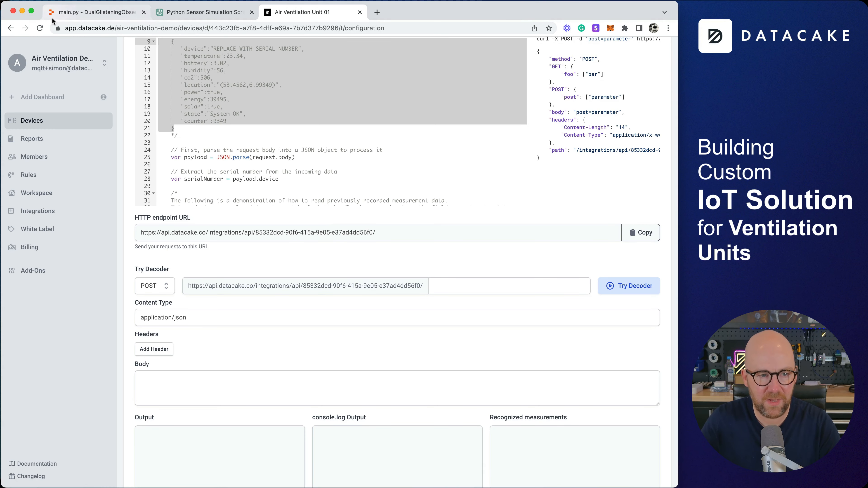
Reload Unit 01's configuration page and show the decoder request logs.
click(39, 29)
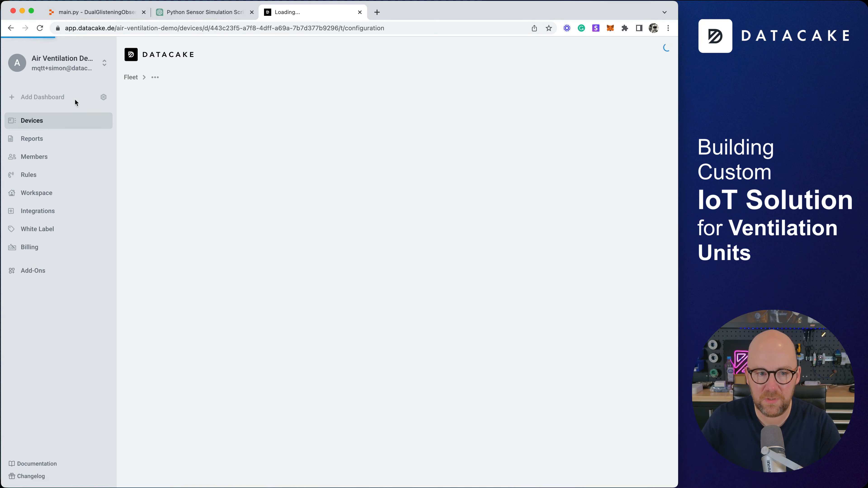
scroll(125, 155, down, 10)
scroll(127, 160, down, 10)
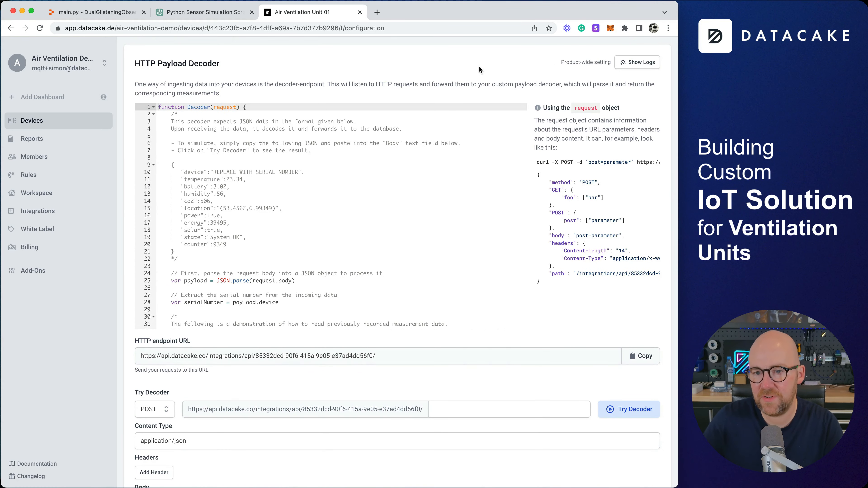
click(643, 65)
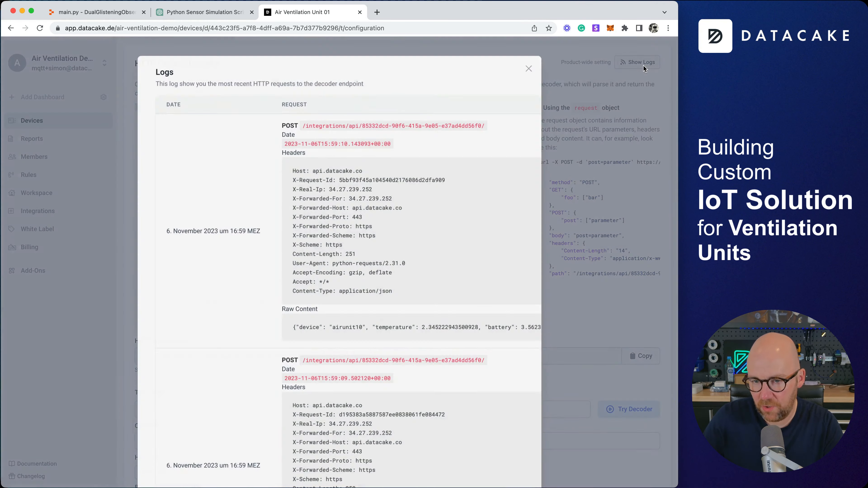
Copy the latest airunit10 request's raw JSON payload from the logs.
scroll(359, 322, right, 10)
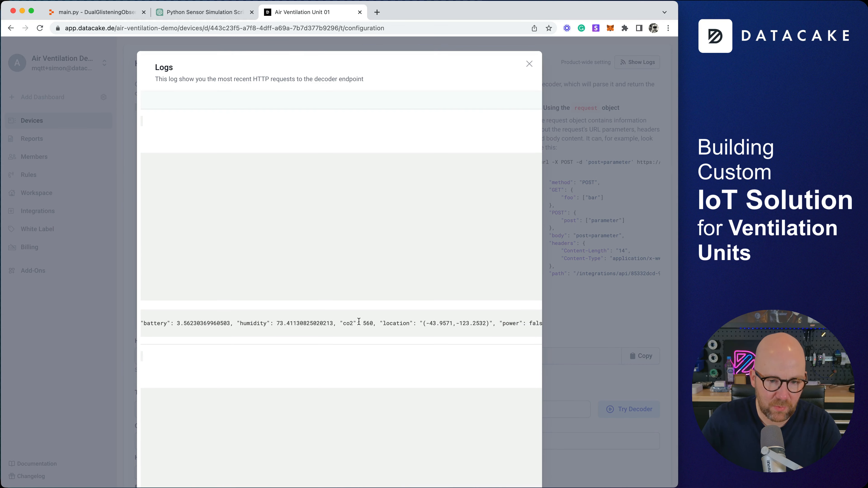
scroll(359, 321, right, 5)
scroll(358, 321, right, 3)
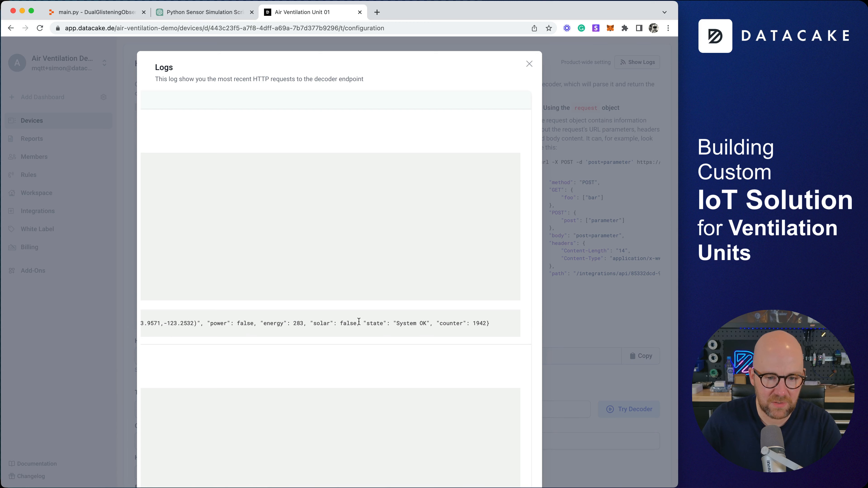
scroll(359, 322, left, 10)
triple_click(358, 322)
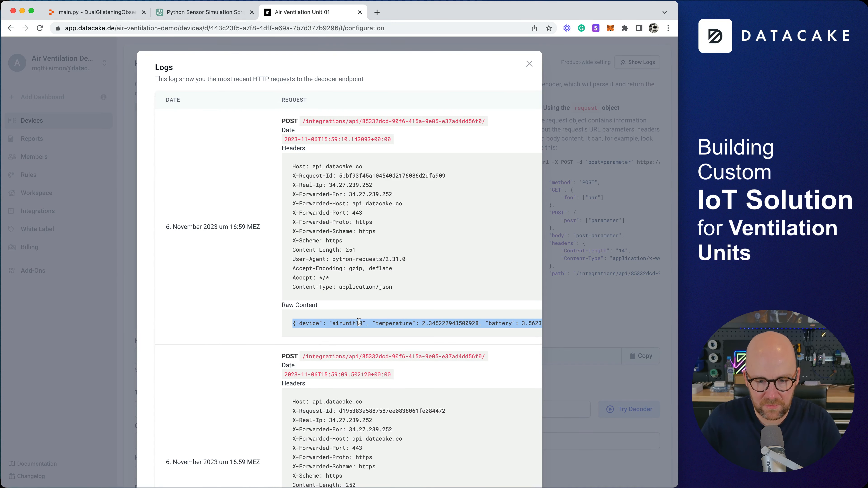
scroll(359, 322, right, 5)
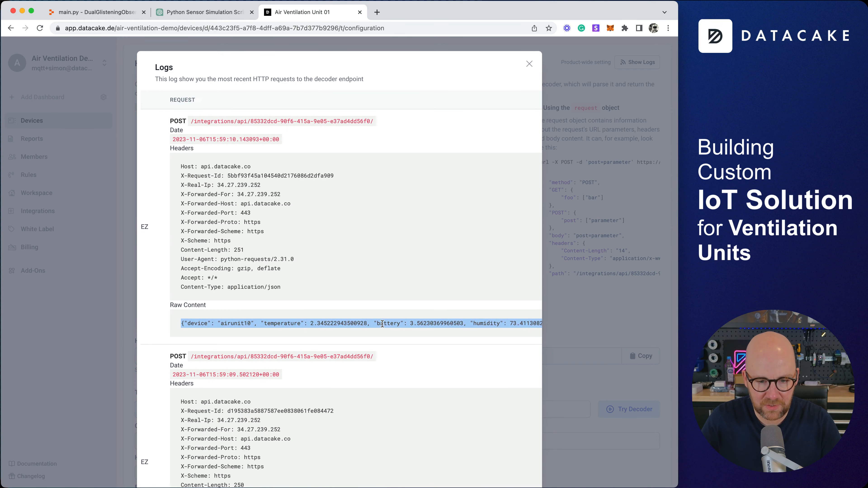
scroll(382, 324, right, 10)
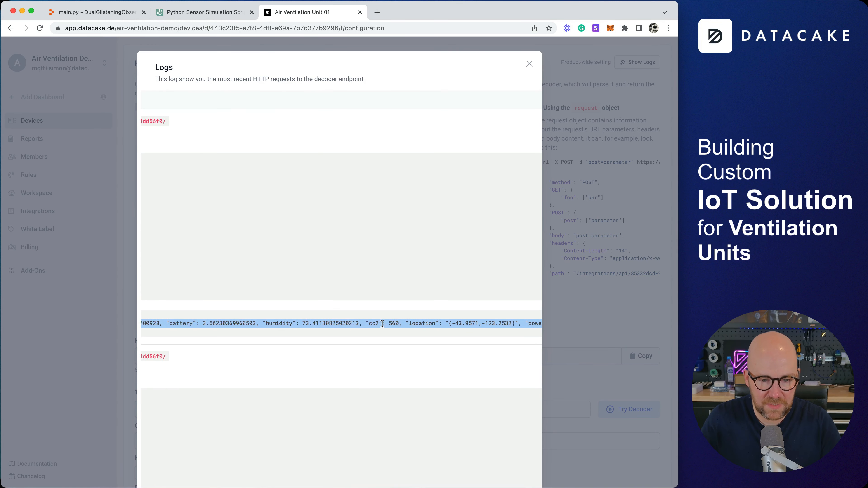
scroll(382, 323, right, 8)
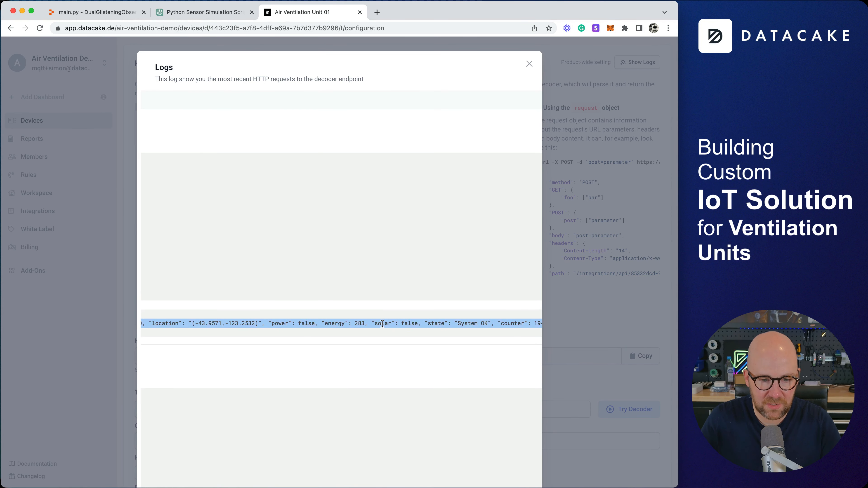
scroll(383, 325, right, 2)
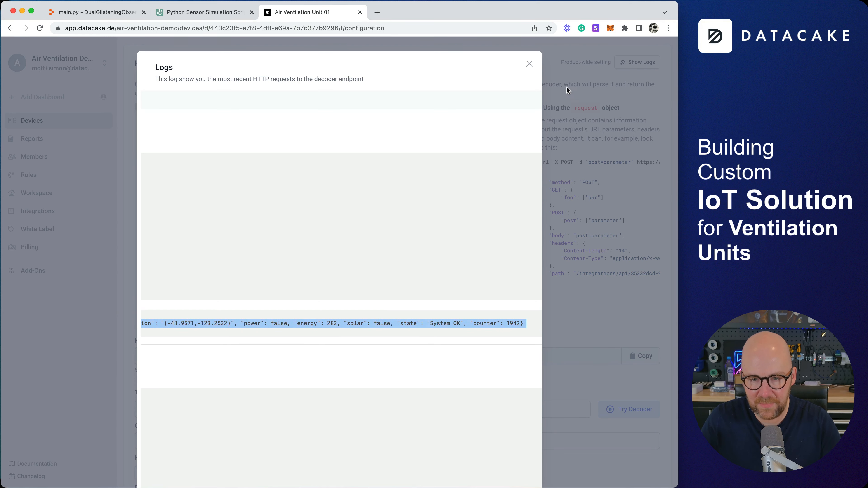
click(528, 64)
Paste the airunit10 JSON into the Try Decoder body and run the decoder.
scroll(607, 283, down, 5)
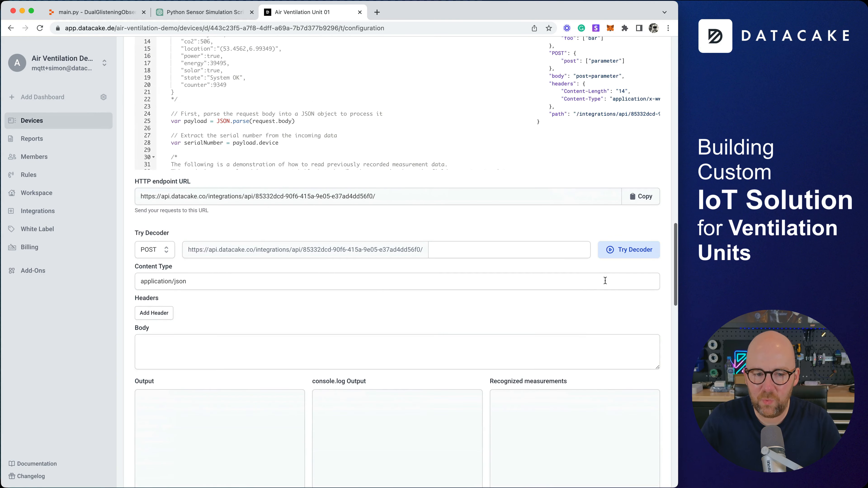
click(307, 347)
text({"device": "airunit10", "temperature": 2.345222943500928, "battery": 3.56230369960503, "humidity": 73.41130825020213, "co2": 560, "location": "(-43.9571,-123.2532)", "power": false, "energy": 283, "solar": false, "state": "System OK", "counter": 1942})
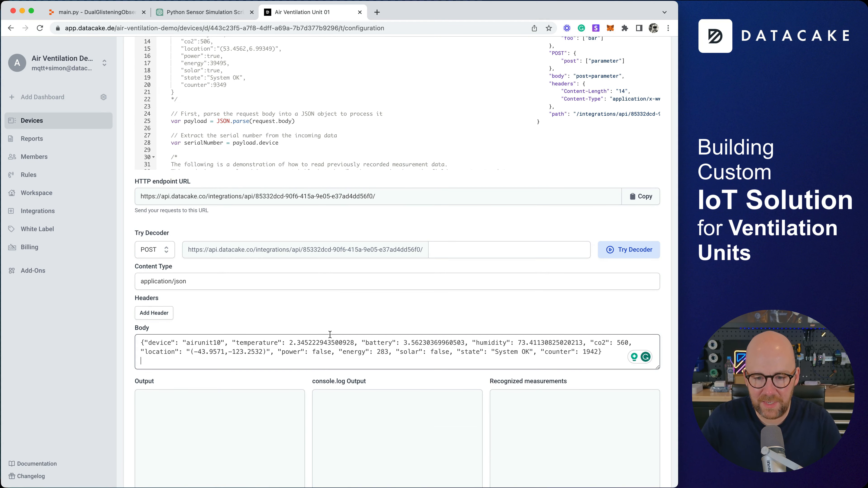
scroll(307, 347, down, 4)
click(629, 122)
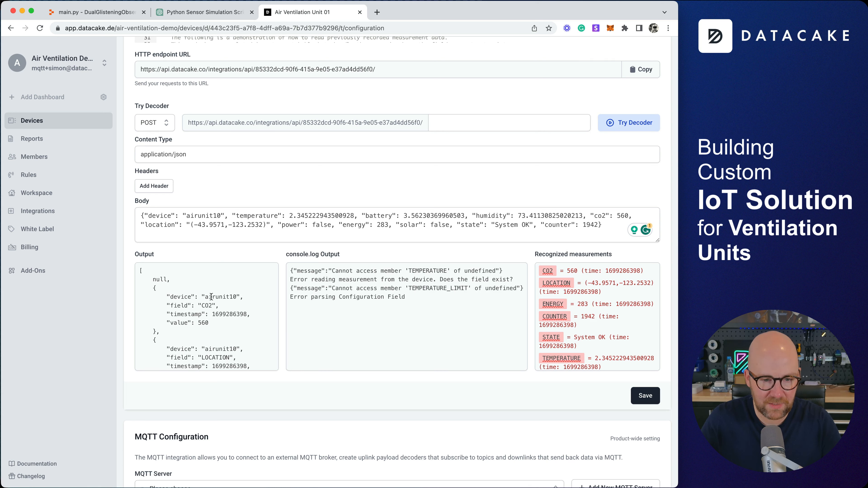
Review the recognized measurements such as CO2, ENERGY and STATE, then dismiss adding ENERGY as a field.
scroll(227, 311, down, 2)
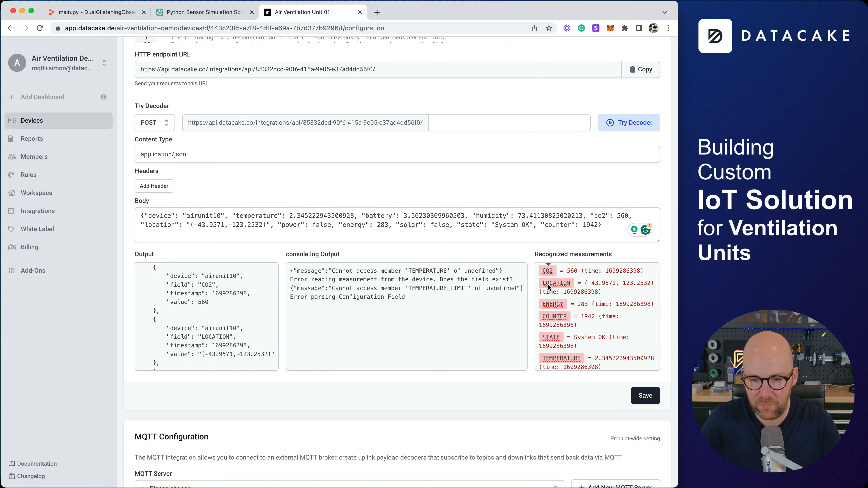
scroll(556, 334, down, 3)
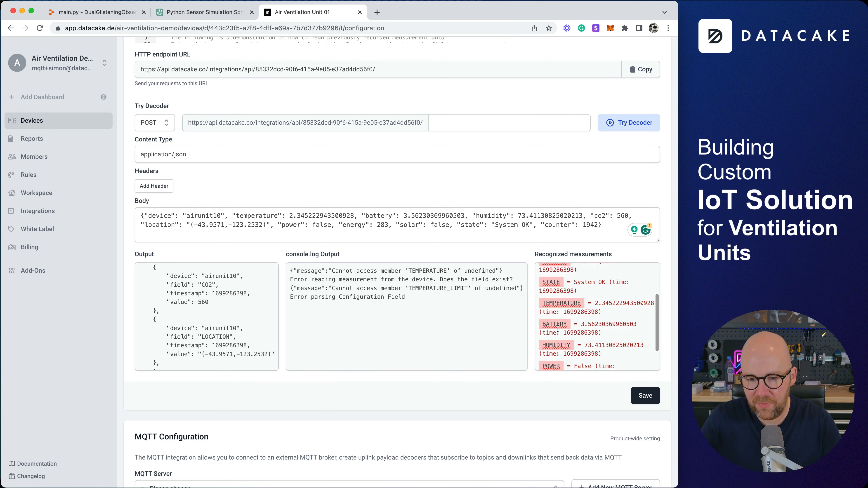
scroll(597, 318, down, 2)
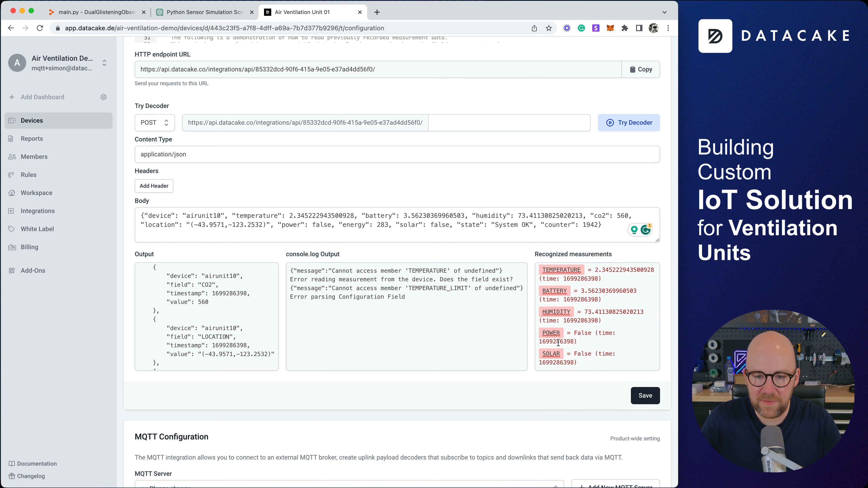
scroll(560, 329, up, 5)
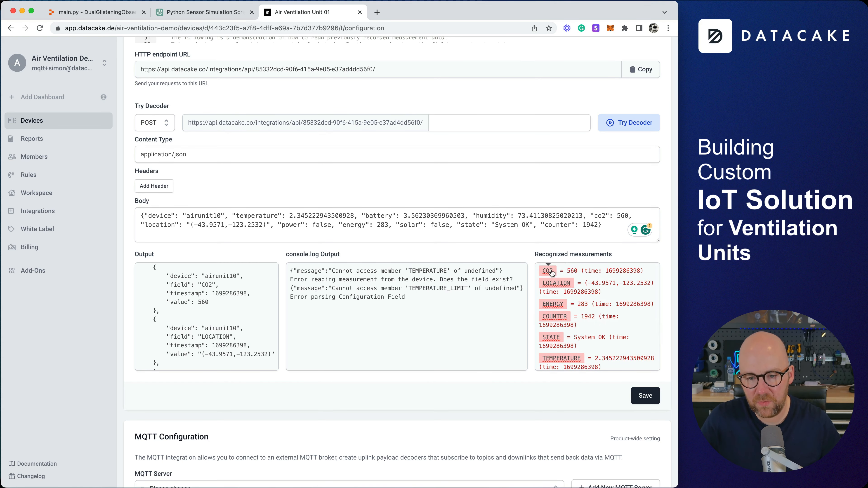
click(553, 304)
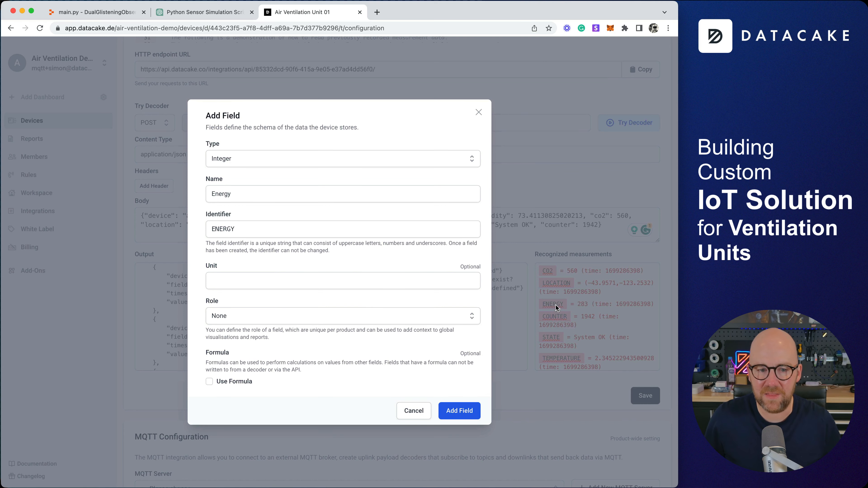
click(478, 112)
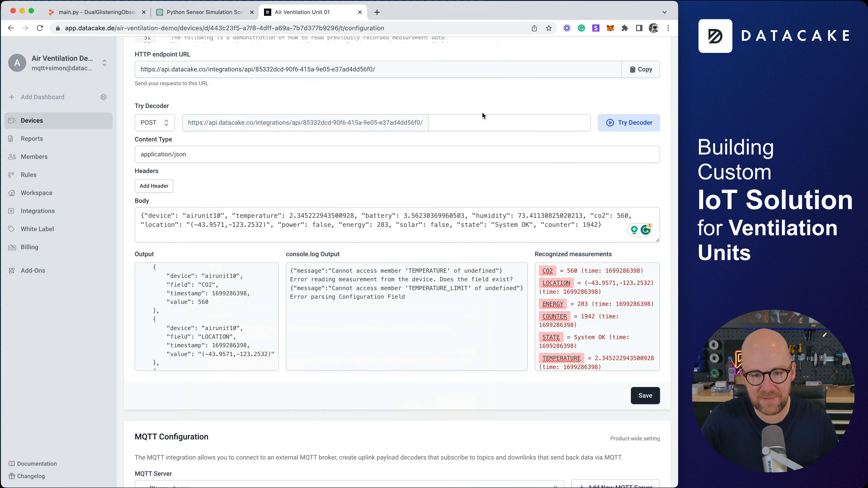
Ask ChatGPT for simulator code sending unit_id, energy and other sensor values, then format main.py.
click(216, 12)
scroll(342, 439, down, 3)
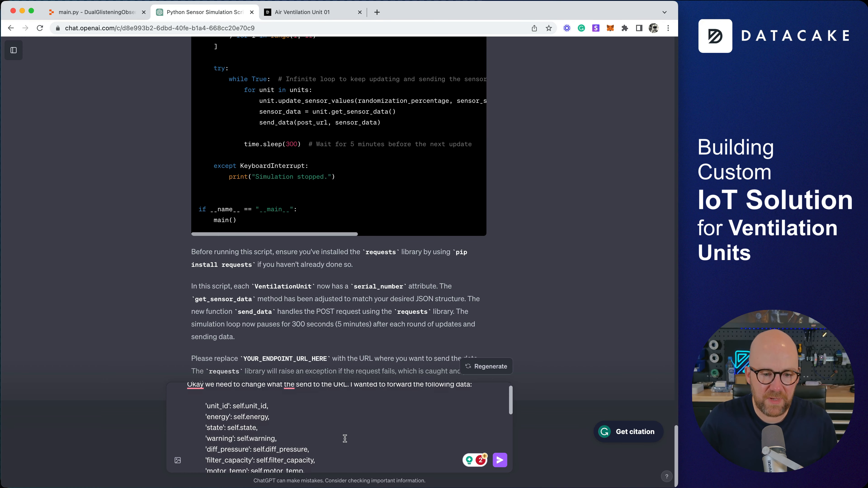
scroll(343, 439, down, 2)
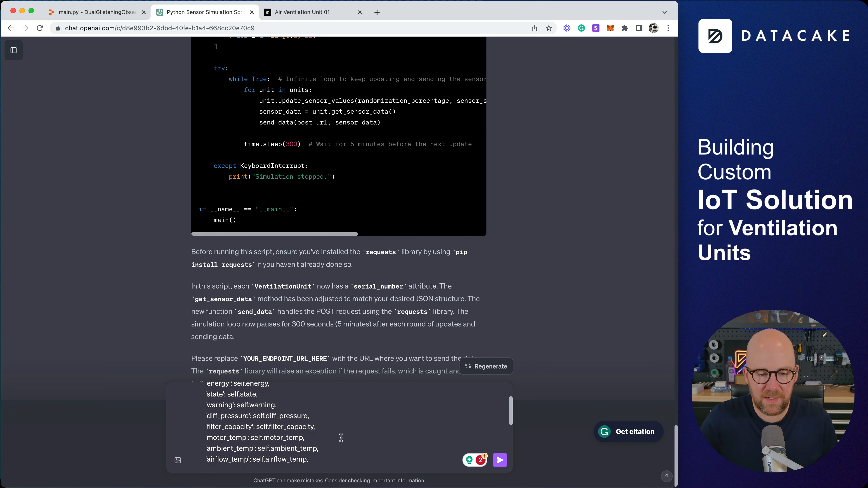
scroll(341, 437, down, 5)
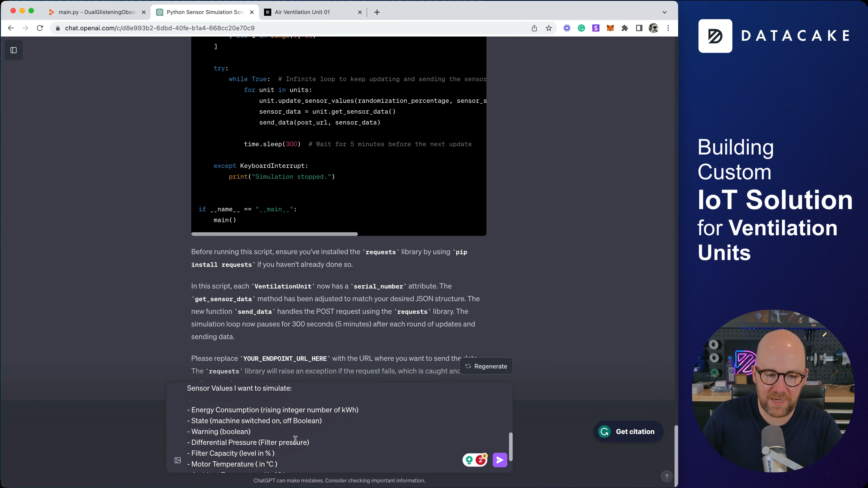
click(501, 463)
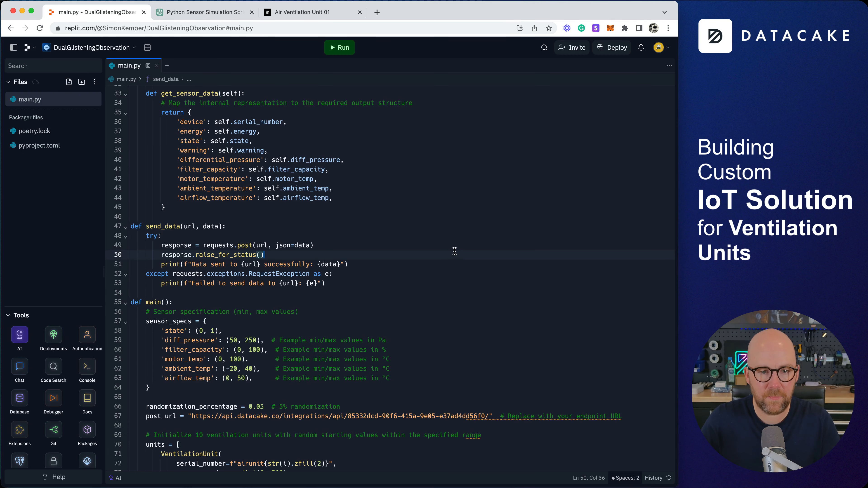
key(super+s)
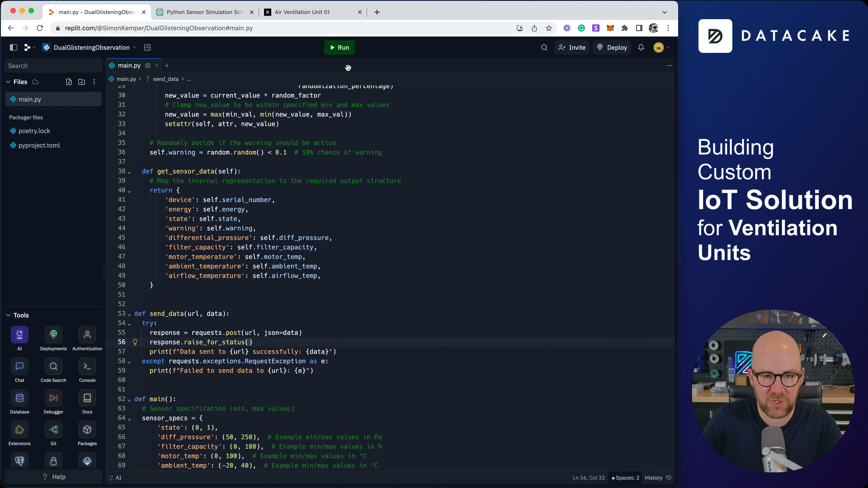
Rerun the simulator and check it posts warning, differential_pressure, filter_capacity and temperature readings.
click(338, 53)
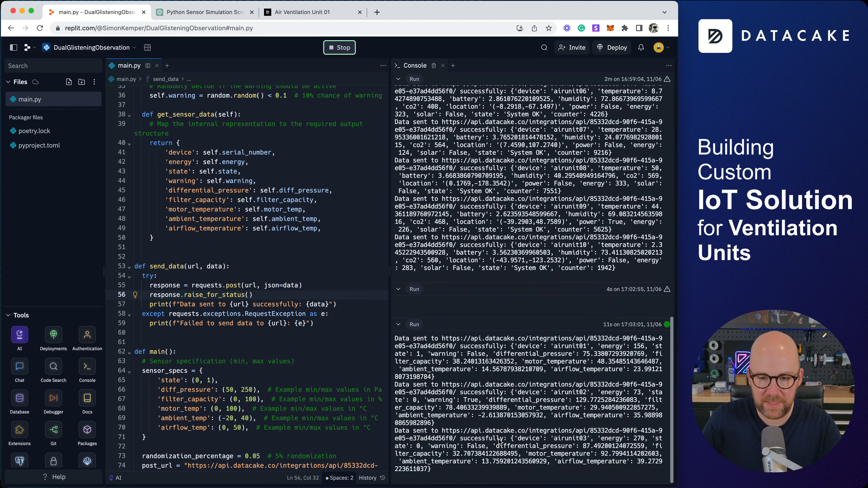
scroll(275, 394, down, 15)
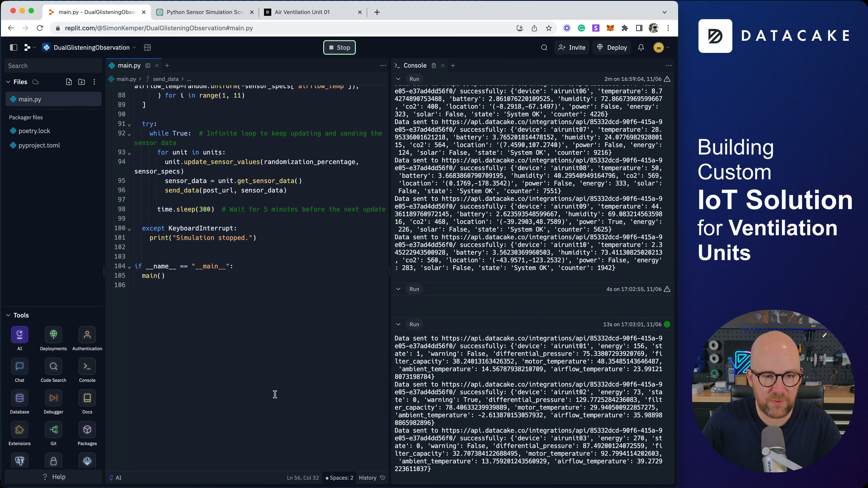
scroll(274, 394, up, 3)
click(300, 12)
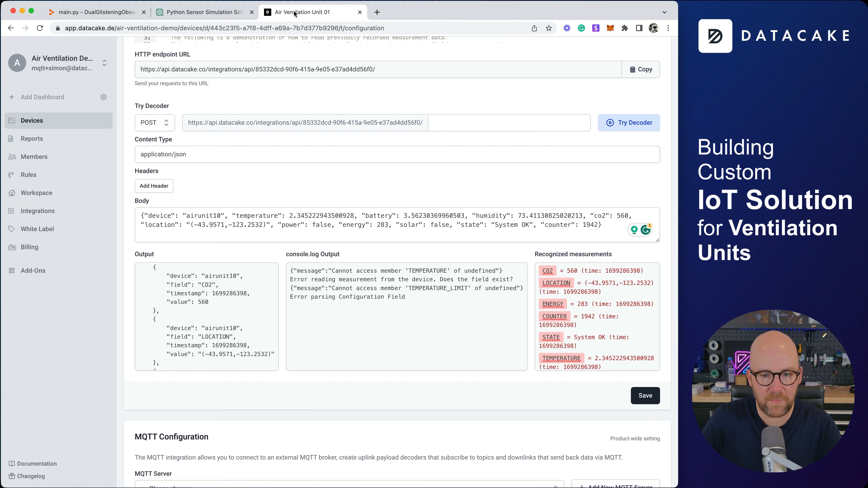
Reload Unit 01's configuration and copy the newest logged request's raw JSON with energy, state and warning.
click(40, 28)
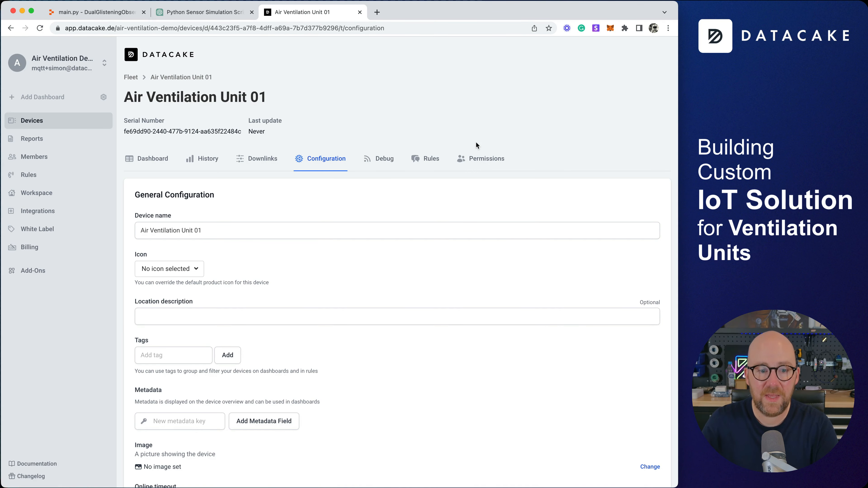
scroll(476, 141, down, 15)
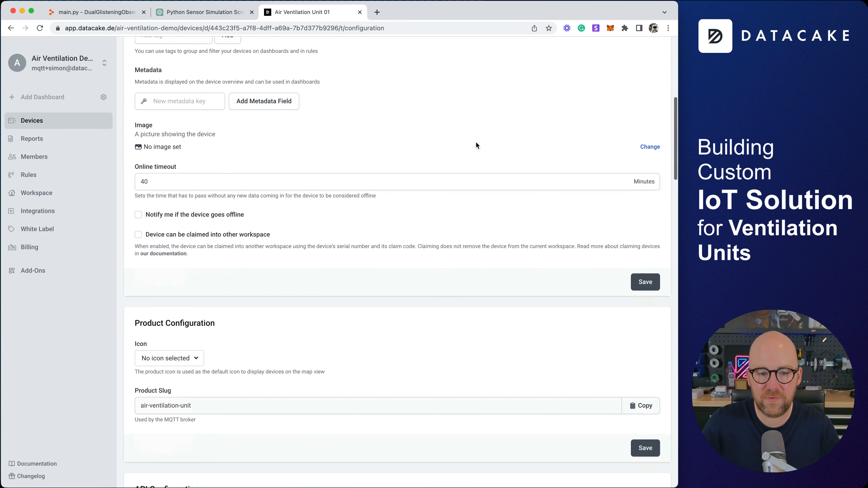
scroll(475, 141, down, 4)
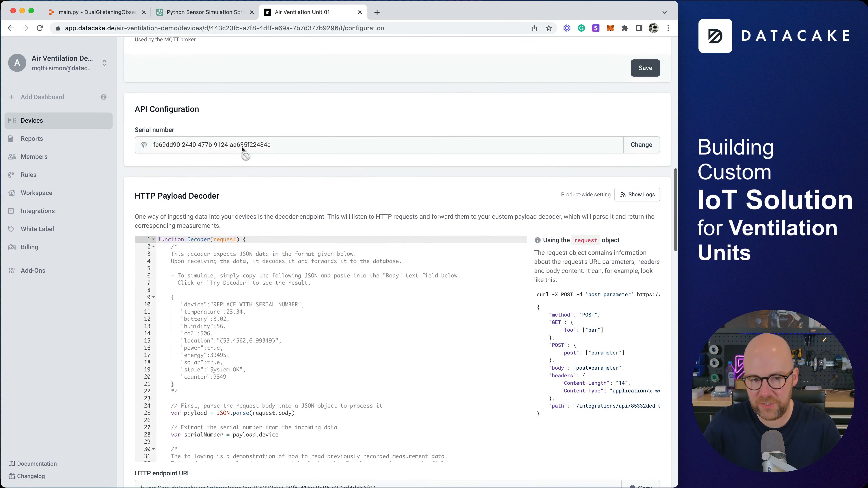
click(643, 194)
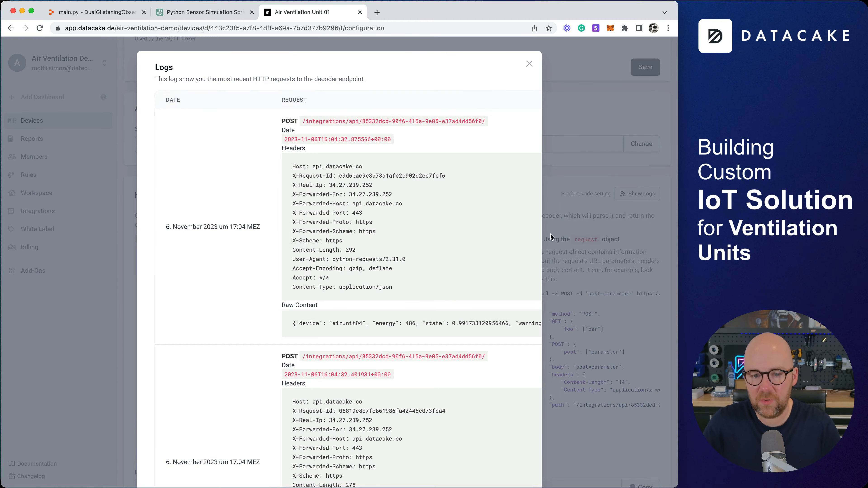
triple_click(427, 319)
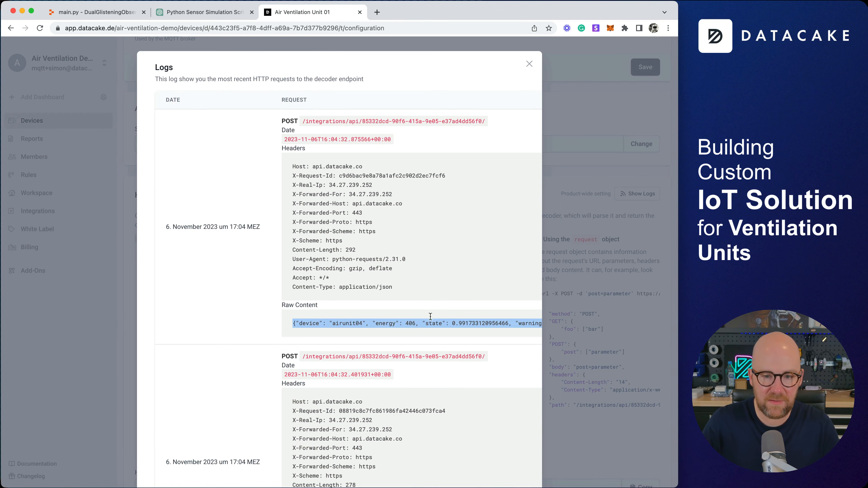
scroll(407, 305, down, 10)
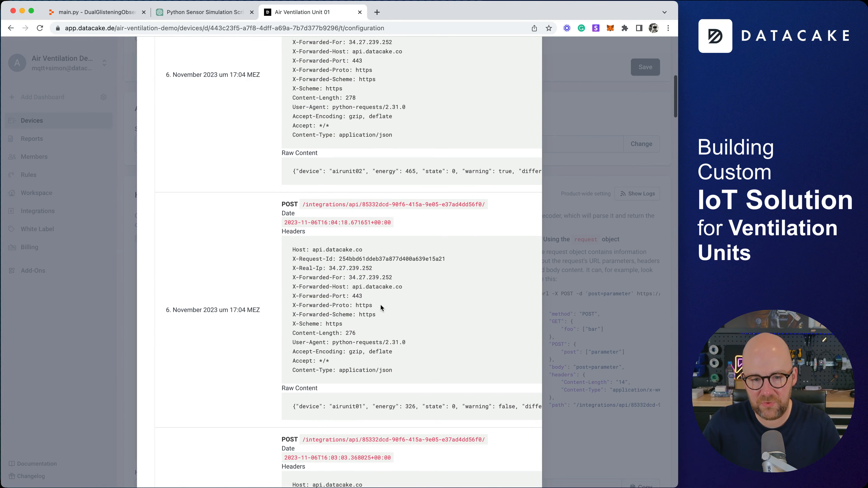
scroll(364, 366, up, 10)
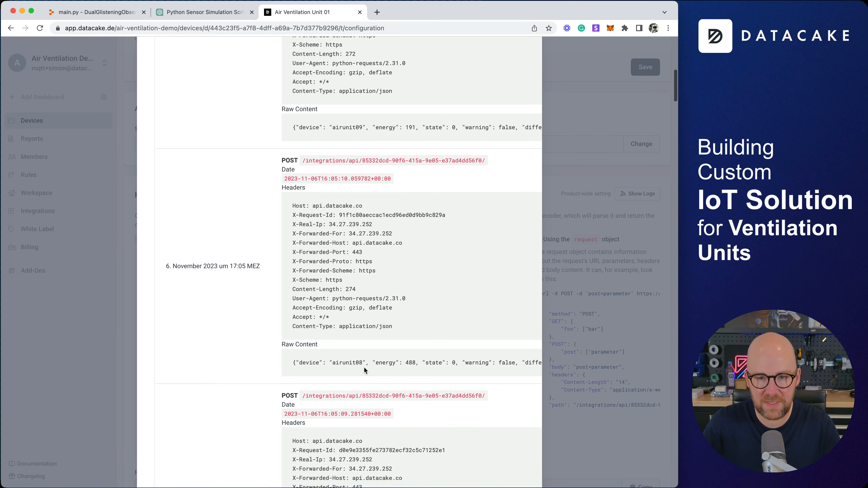
click(529, 63)
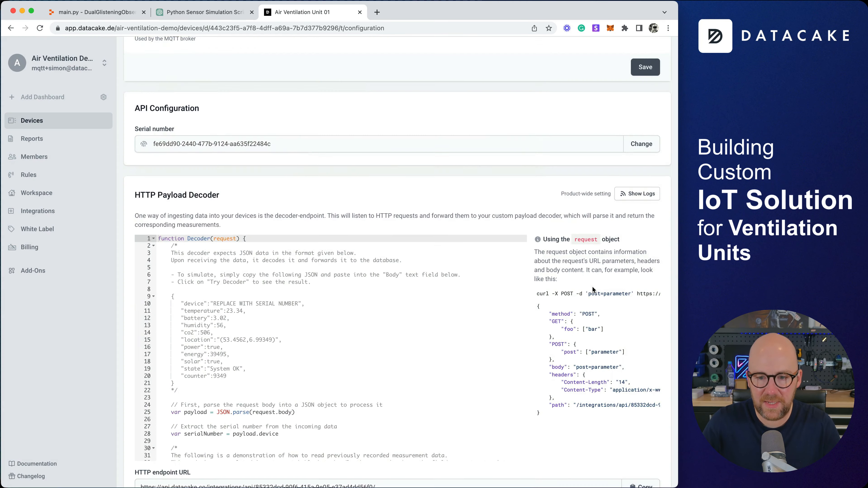
scroll(592, 288, down, 6)
scroll(592, 290, down, 8)
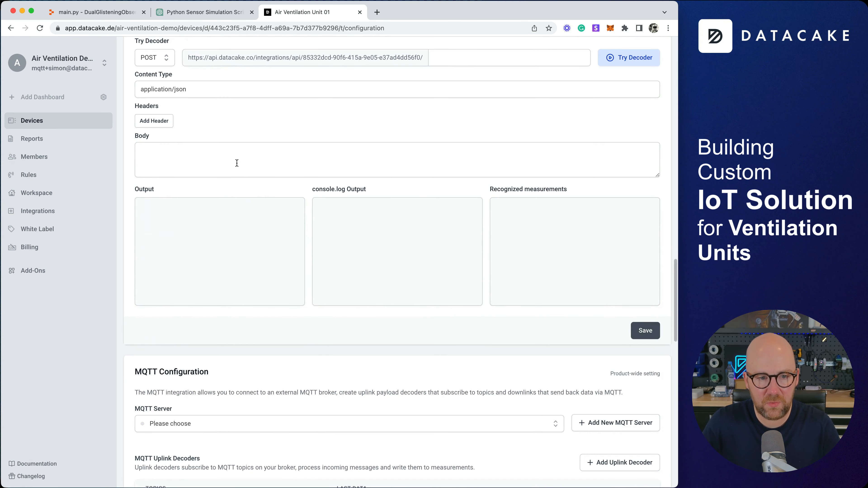
Paste the airunit04 JSON payload into the test body and run the decoder to list its measurements.
click(236, 163)
text({"device": "airunit04", "energy": 406, "state": 0.991733120956466, "warning": false, "differential_pressure": 234.58855768151656, "filter_capacity": 38.72907812618452, "motor_temperature": 54.94425887623287, "ambient_temperature": 20.45477204928225, "airflow_temperature": 16.025314154556796})
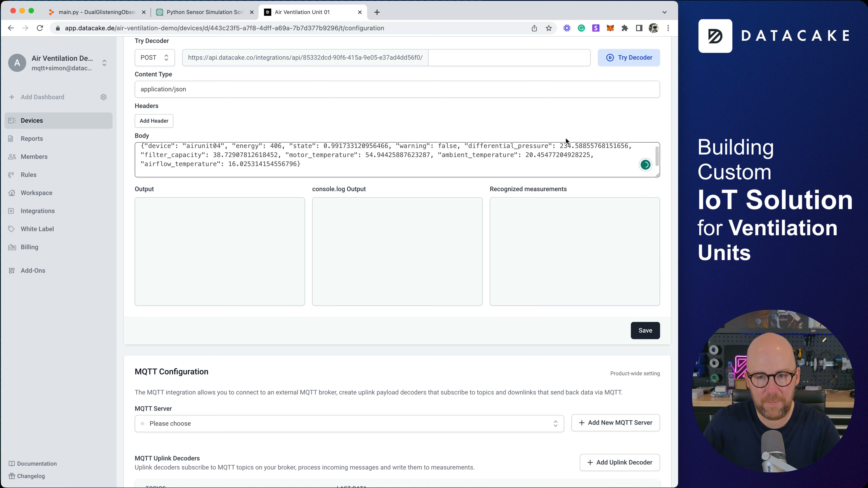
click(639, 56)
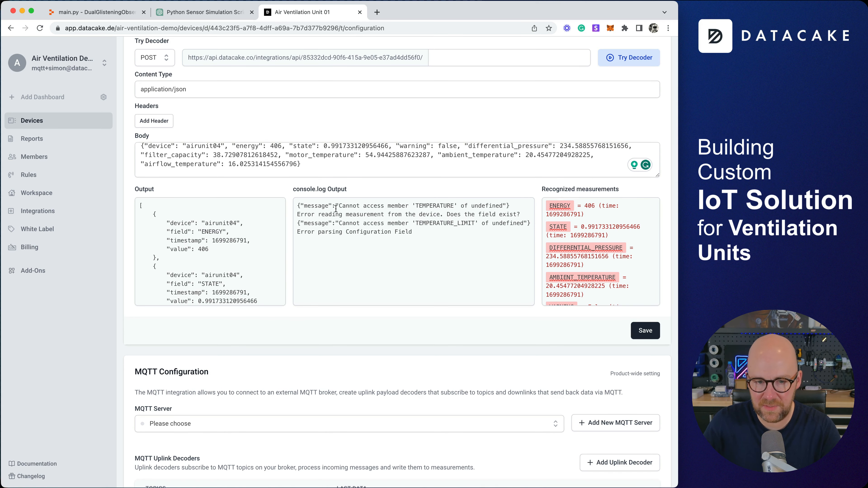
scroll(438, 245, up, 1)
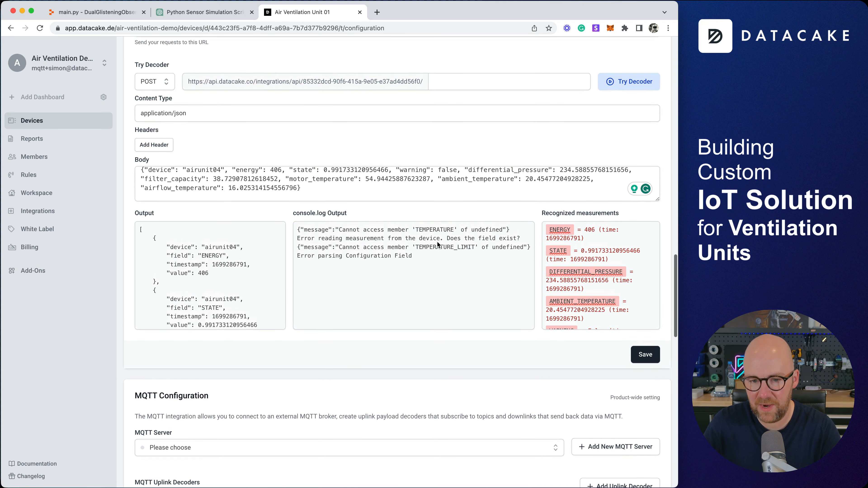
scroll(454, 272, up, 6)
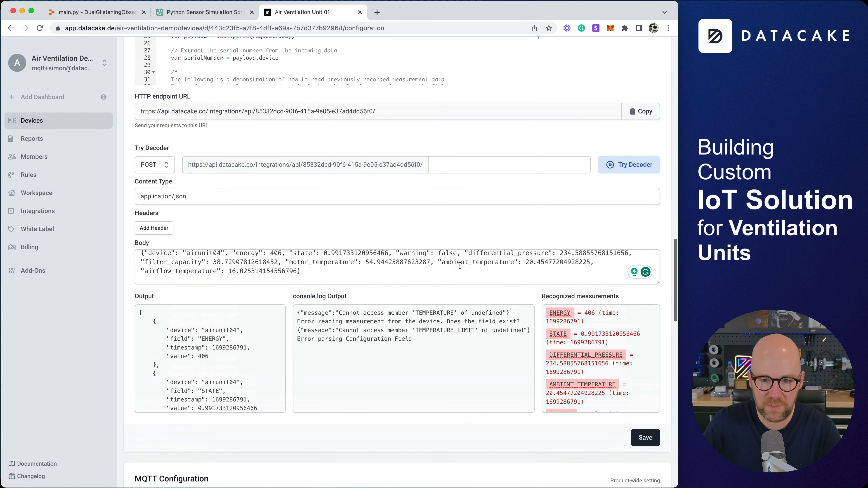
scroll(404, 306, down, 6)
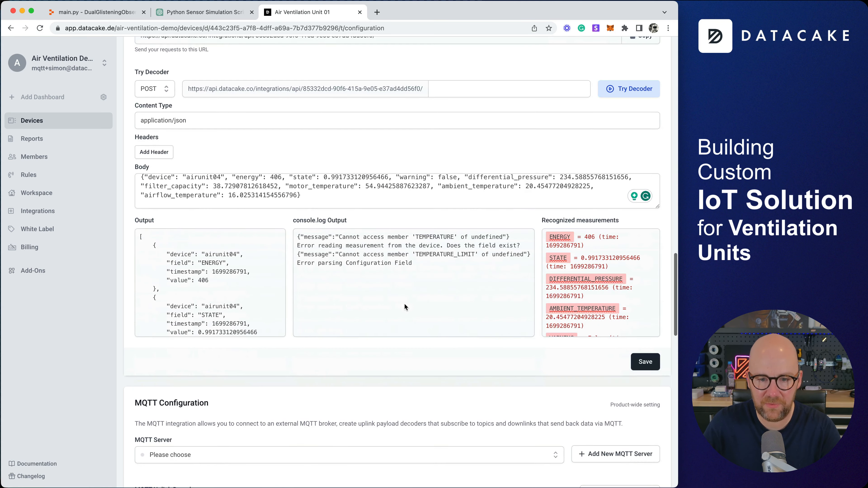
Add Energy, Differential Pressure and Ambient Temperature (°C) fields from the recognized measurements.
click(564, 240)
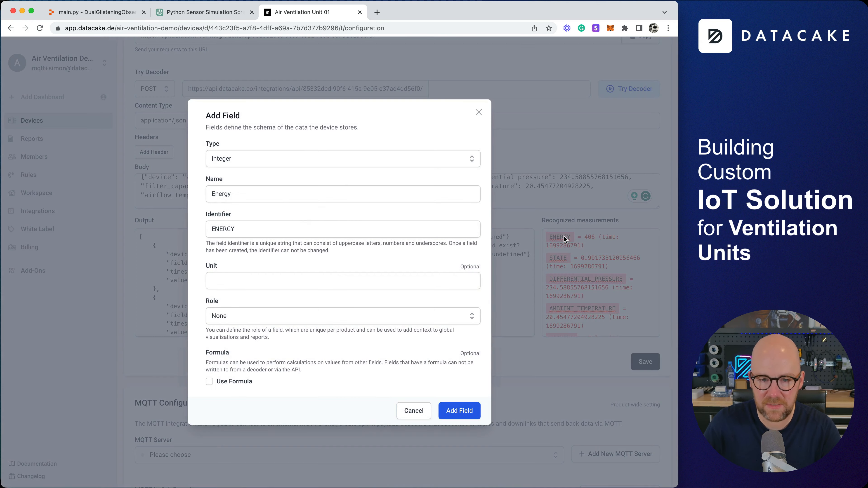
click(459, 411)
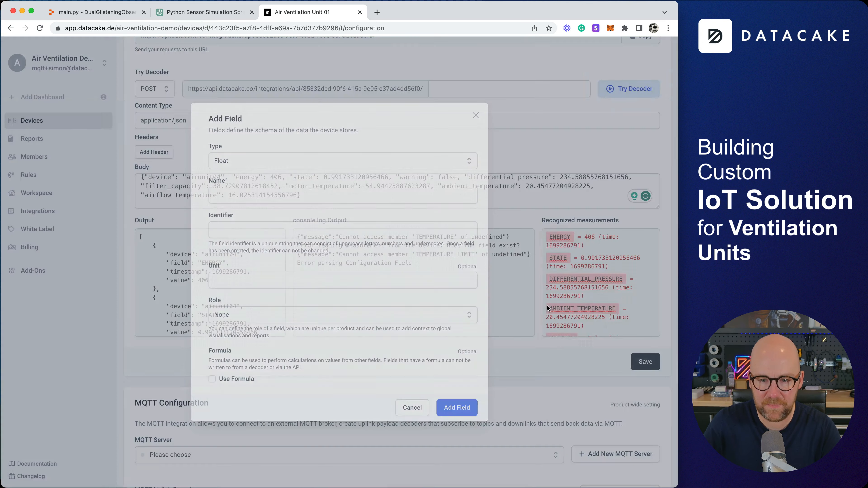
click(596, 280)
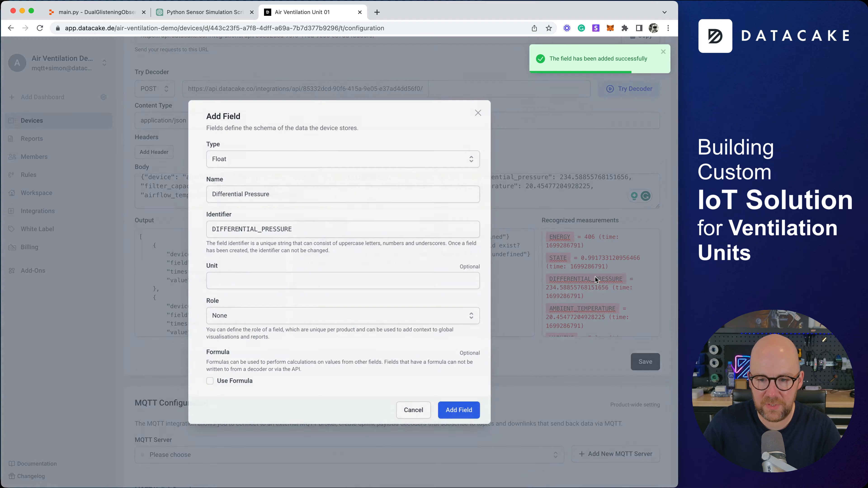
click(460, 411)
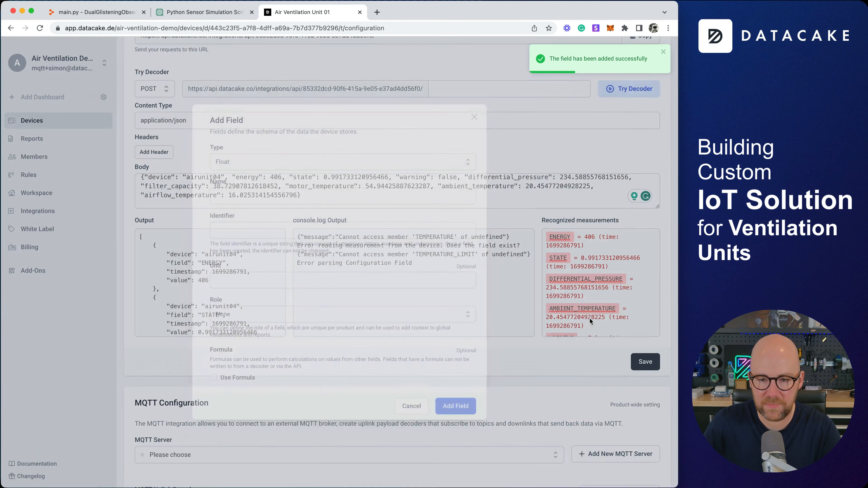
click(582, 308)
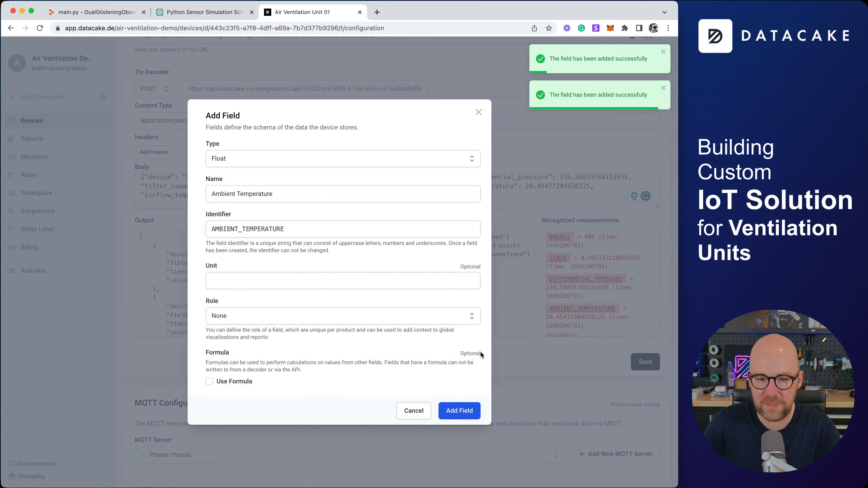
click(253, 278)
text(°C)
click(459, 410)
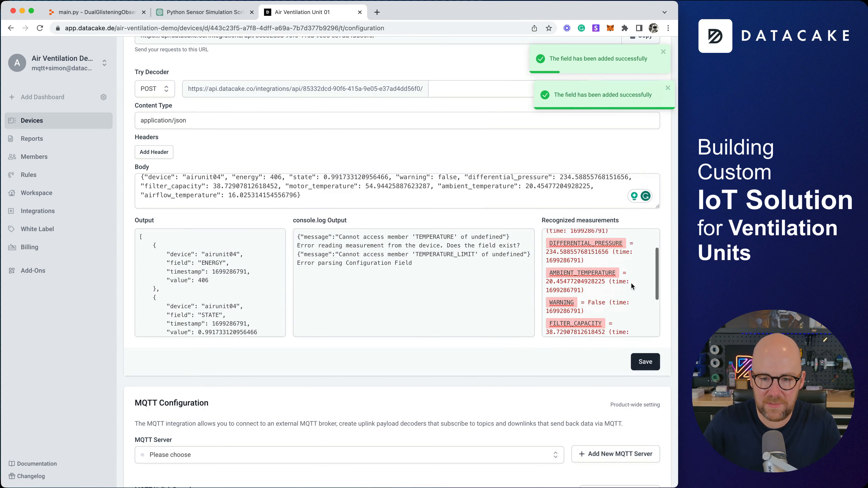
Add a Boolean Warning field, plus Motor Temperature and Airflow Temperature fields in °C.
scroll(629, 282, down, 3)
click(561, 261)
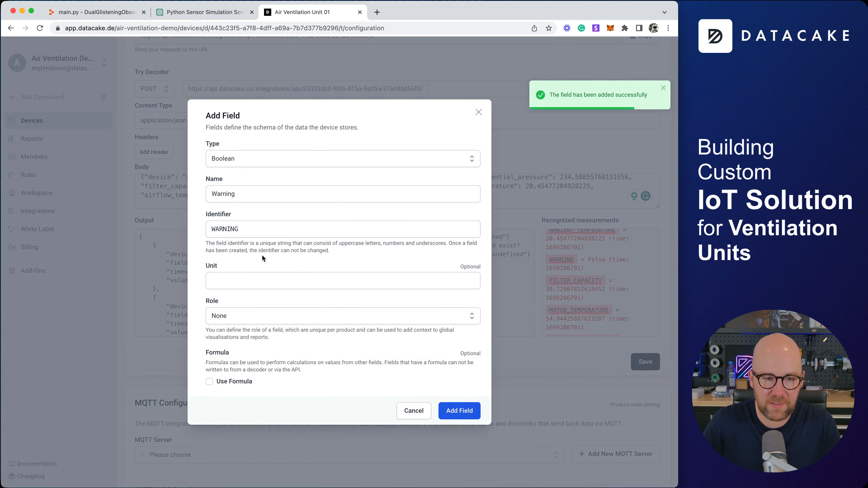
click(459, 411)
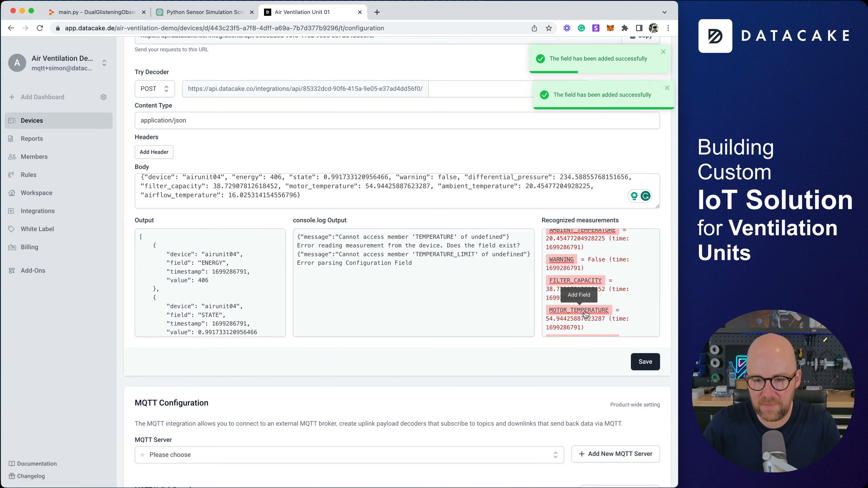
click(578, 310)
click(259, 281)
text(°C)
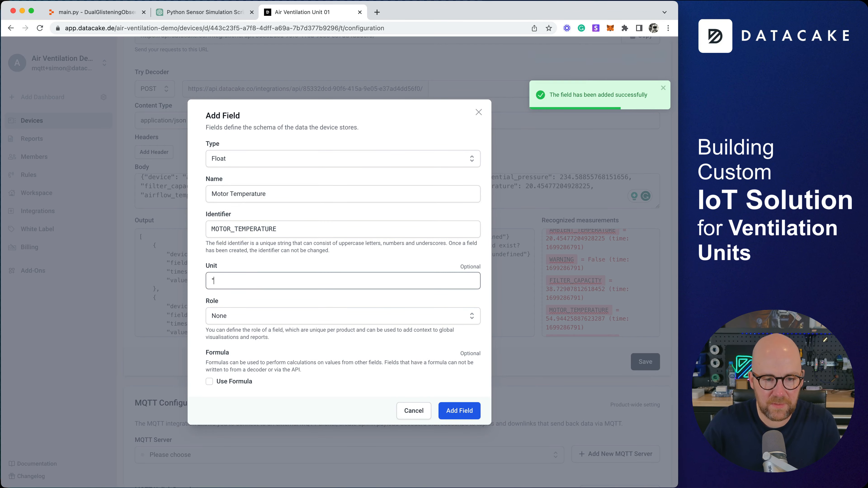
click(459, 410)
scroll(619, 280, down, 1)
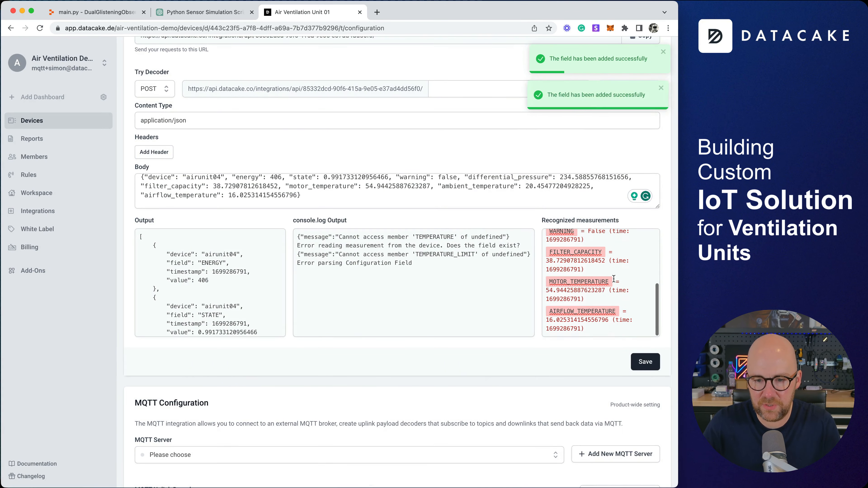
click(582, 311)
click(235, 284)
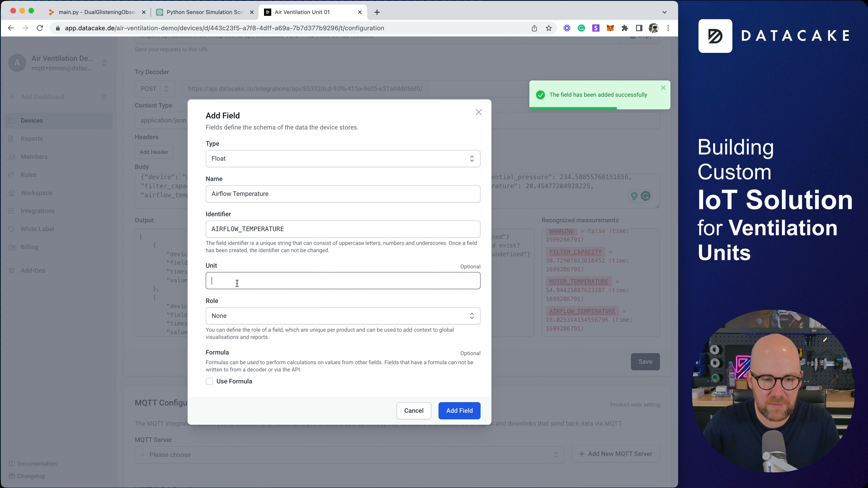
click(444, 411)
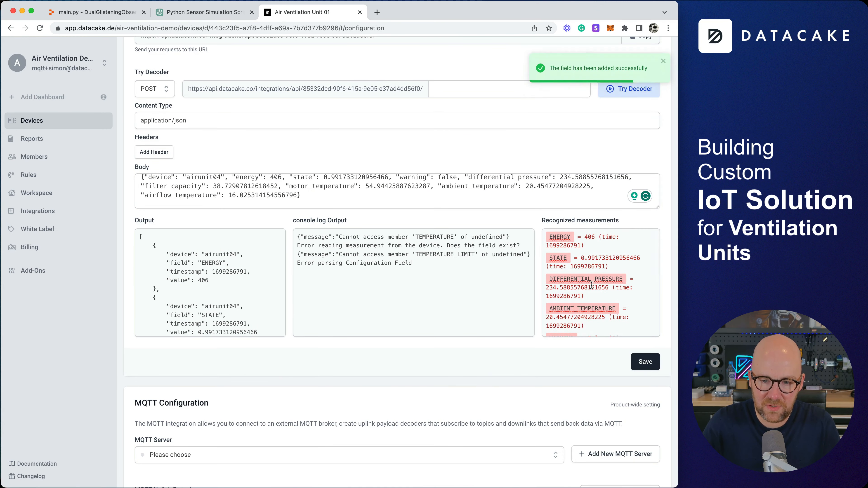
Glance at the ChatGPT sensor simulation chat, then return to Air Ventilation Unit 01.
scroll(603, 310, down, 3)
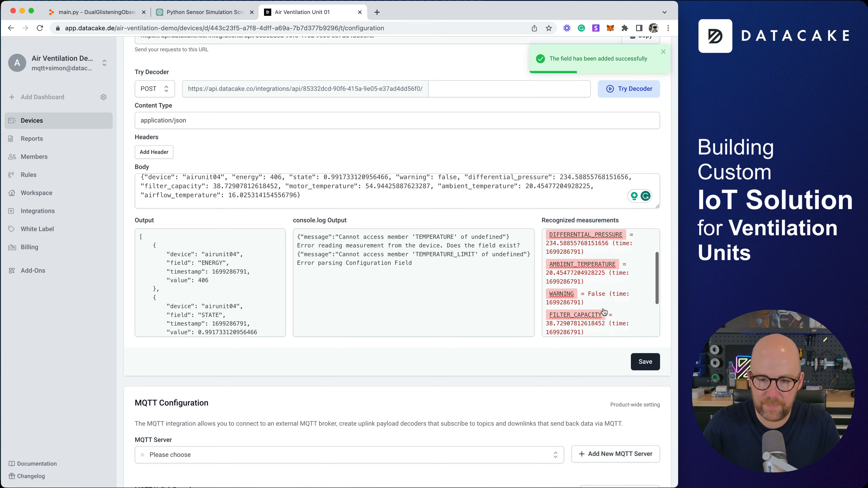
scroll(576, 301, up, 3)
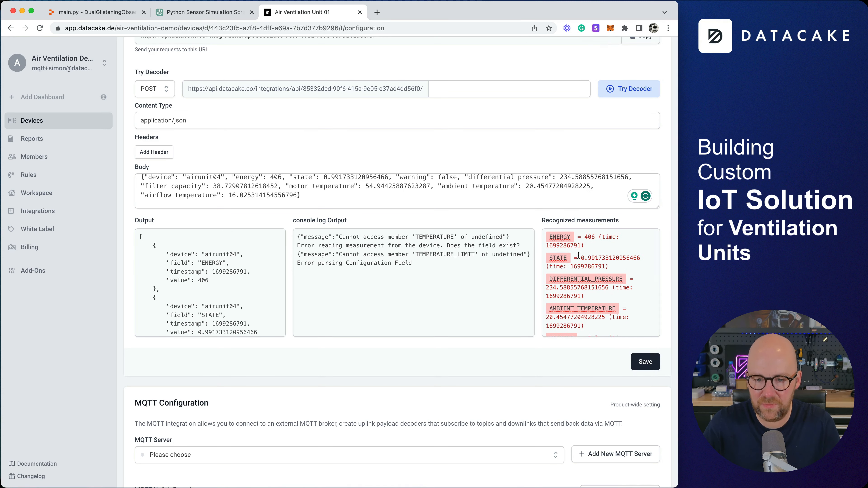
click(214, 17)
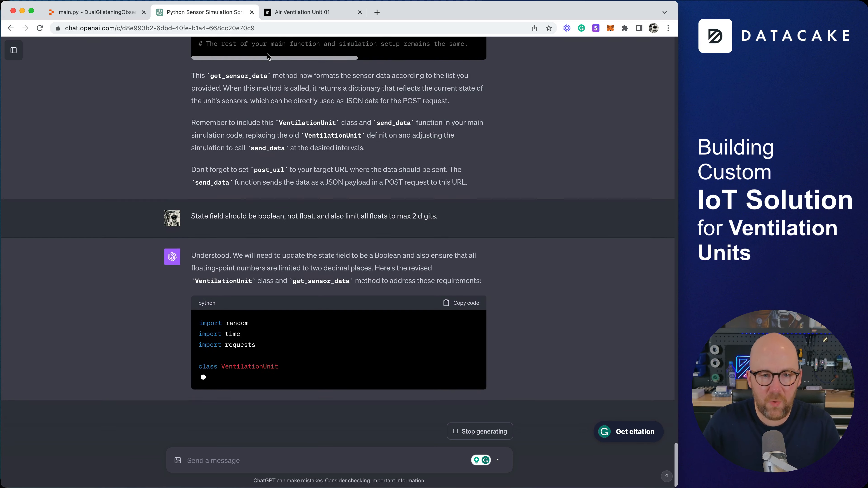
click(313, 14)
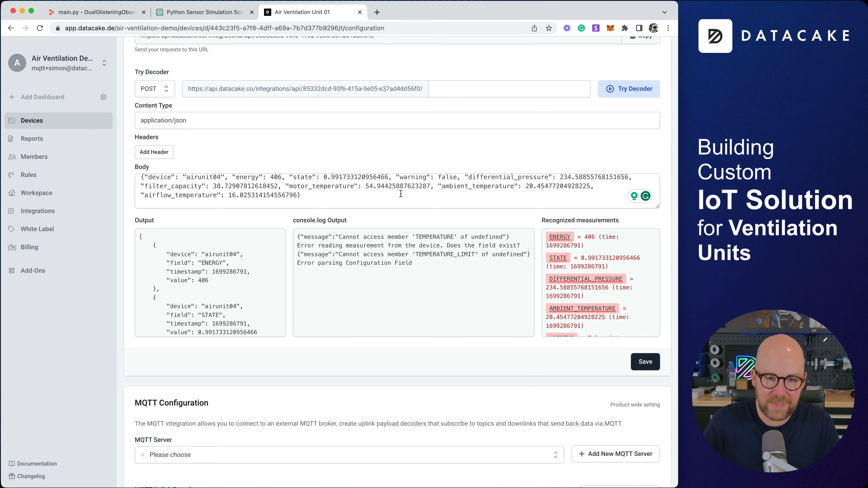
Rerun the decoder test, which returns 'Device not found', and select the airunit04 id in the body.
click(400, 194)
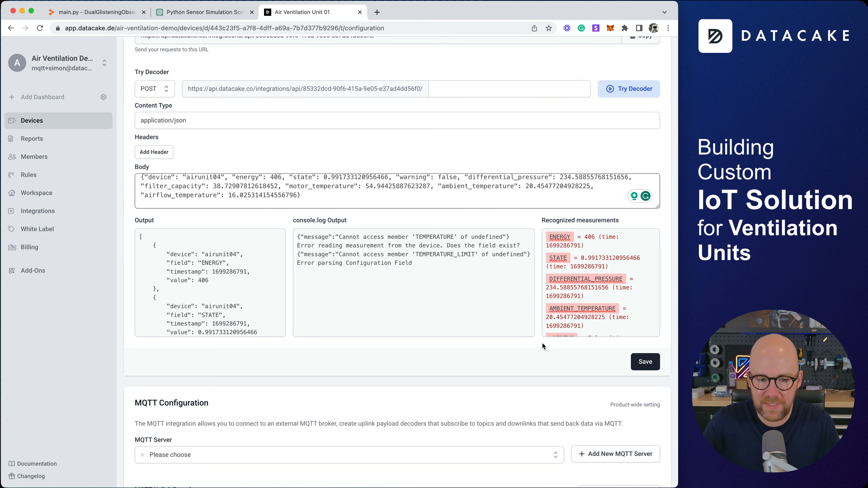
scroll(542, 343, down, 15)
scroll(457, 274, up, 19)
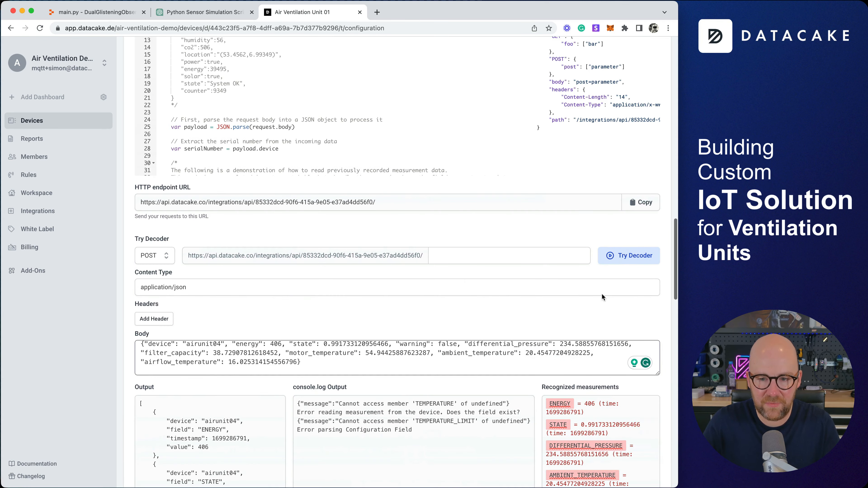
scroll(601, 293, down, 2)
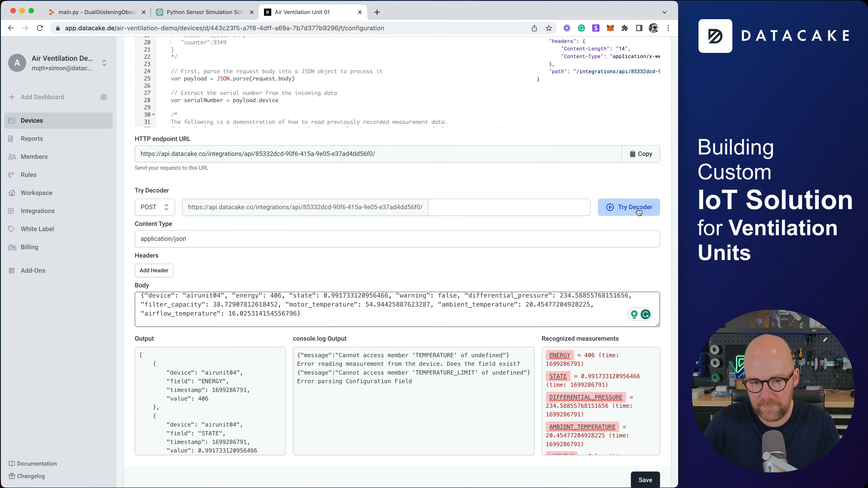
click(638, 212)
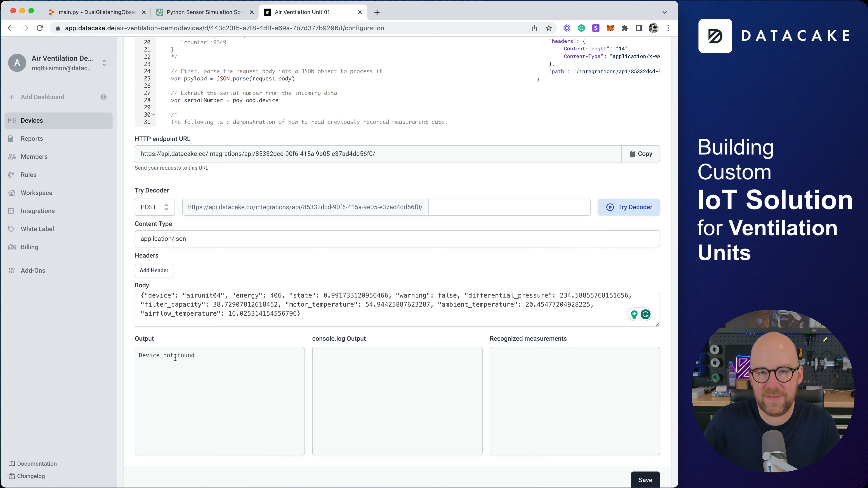
scroll(230, 305, up, 1)
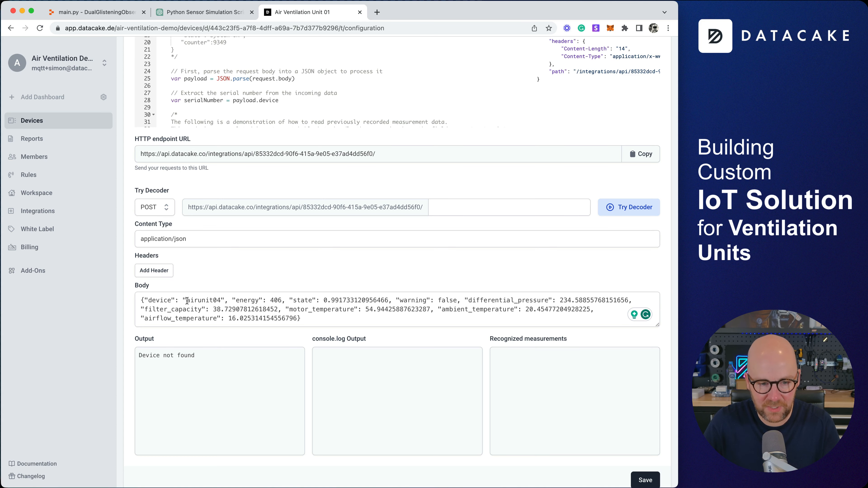
drag(188, 301, 217, 300)
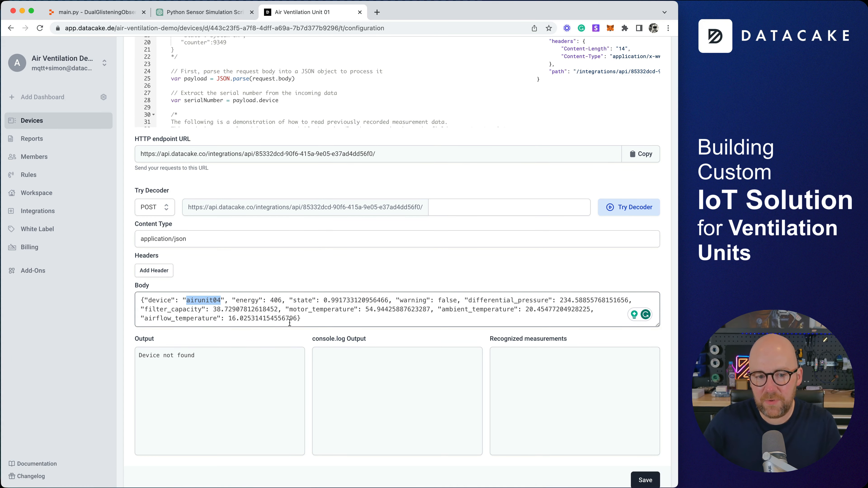
scroll(289, 323, up, 15)
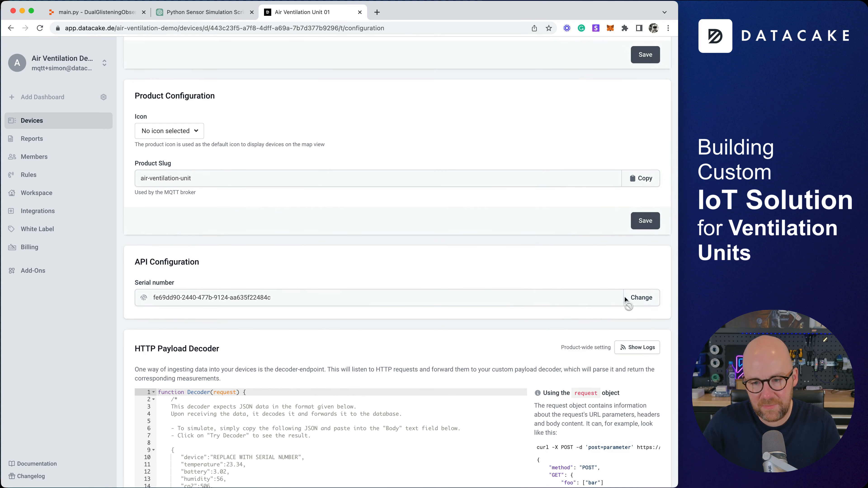
Change Air Ventilation Unit 01's serial number to airunit01 and save it.
click(626, 298)
key(super+a)
key(super+v)
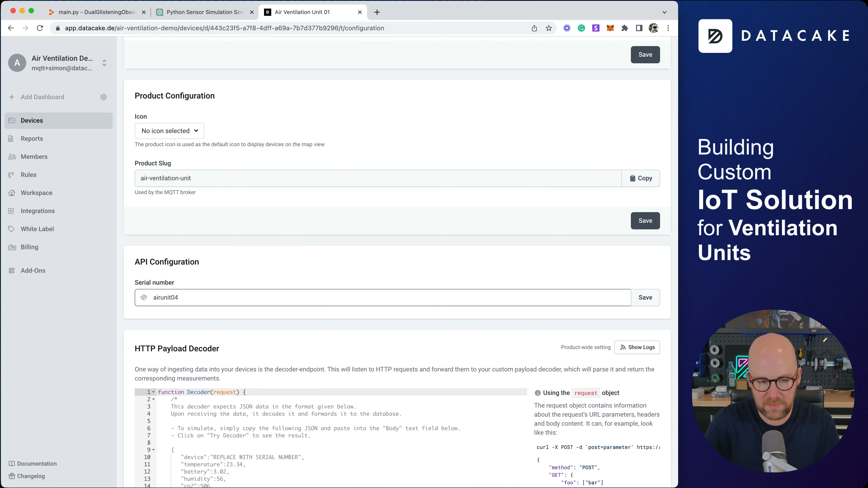
scroll(286, 181, up, 15)
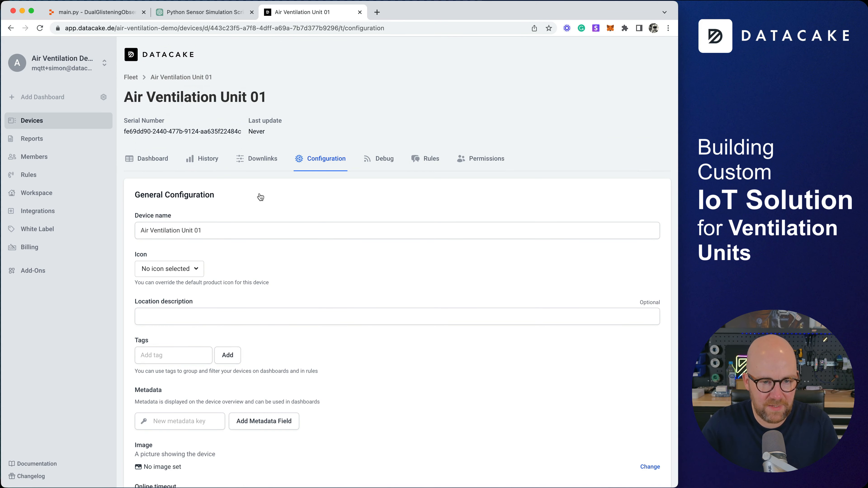
scroll(263, 280, down, 15)
scroll(263, 279, down, 5)
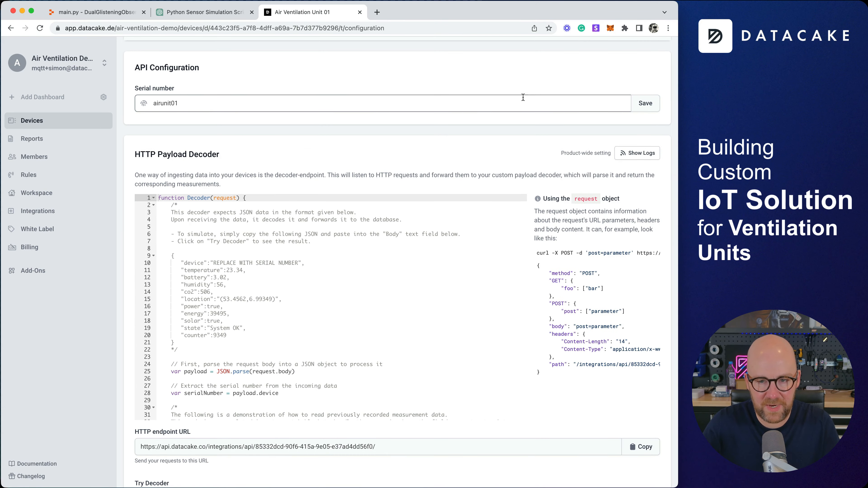
click(637, 105)
Switch the test body's device to airunit01 and rerun the decoder test.
scroll(234, 265, down, 9)
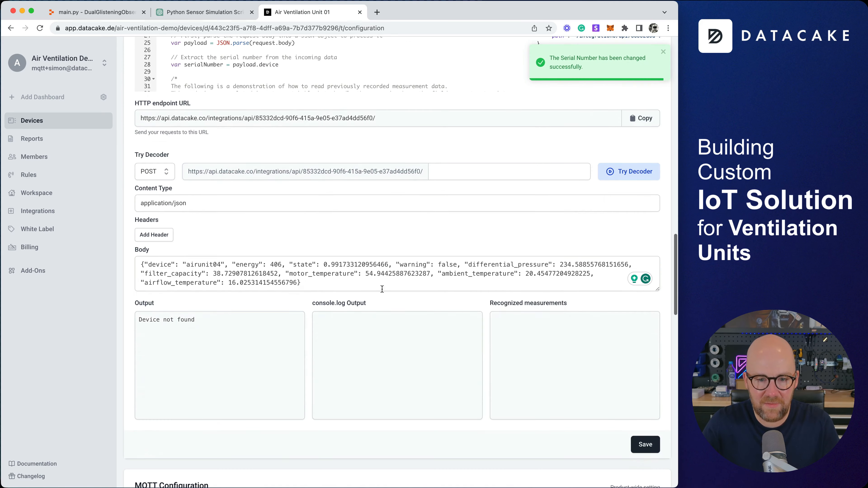
click(235, 264)
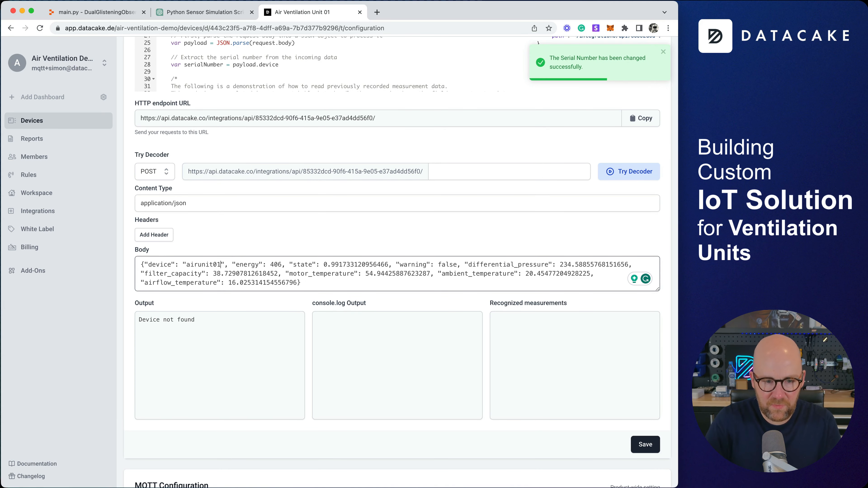
click(628, 172)
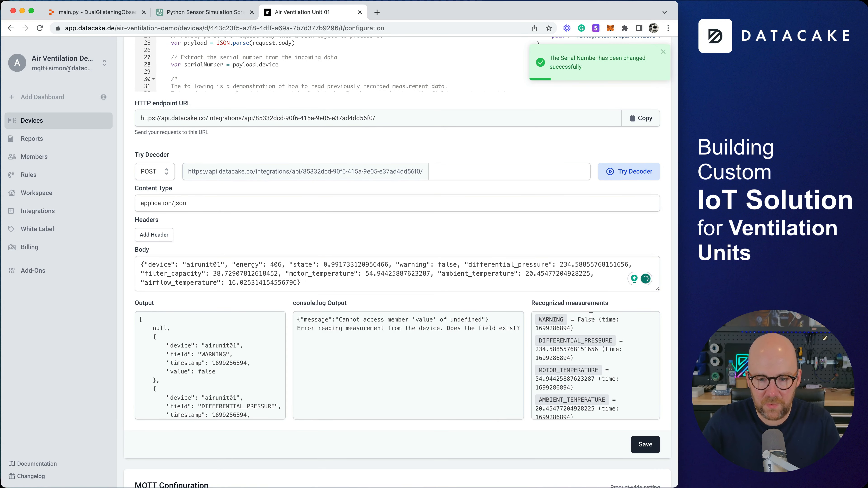
Add a Filter Capacity field in % with the Primary role, then retest the decoder.
scroll(581, 362, down, 5)
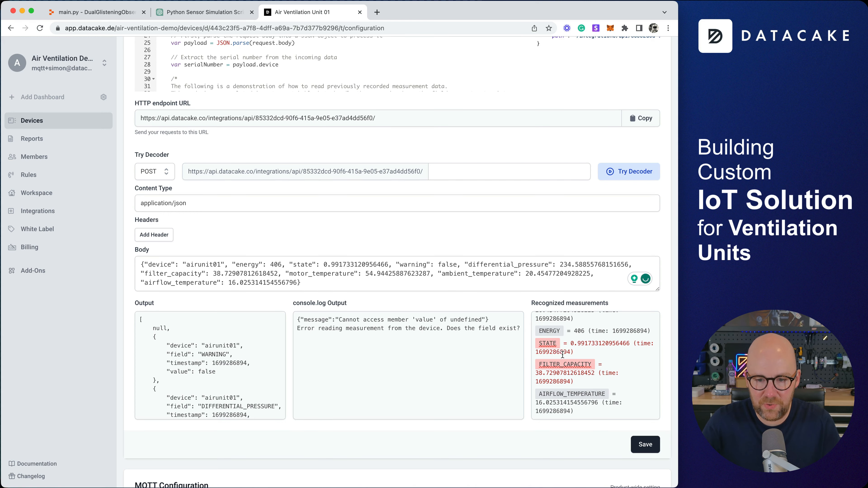
click(568, 364)
click(239, 278)
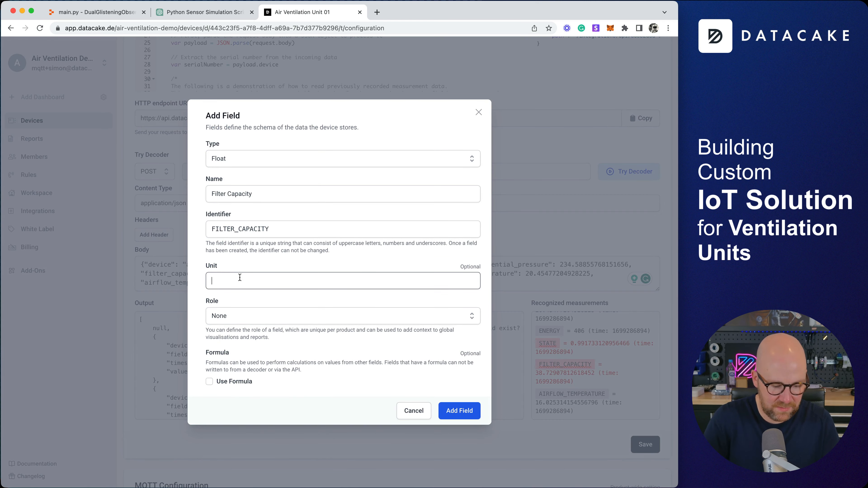
click(232, 315)
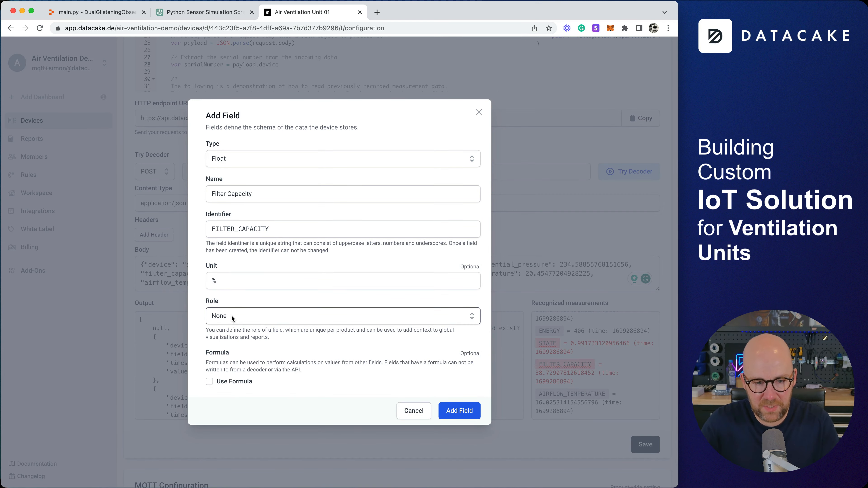
click(237, 347)
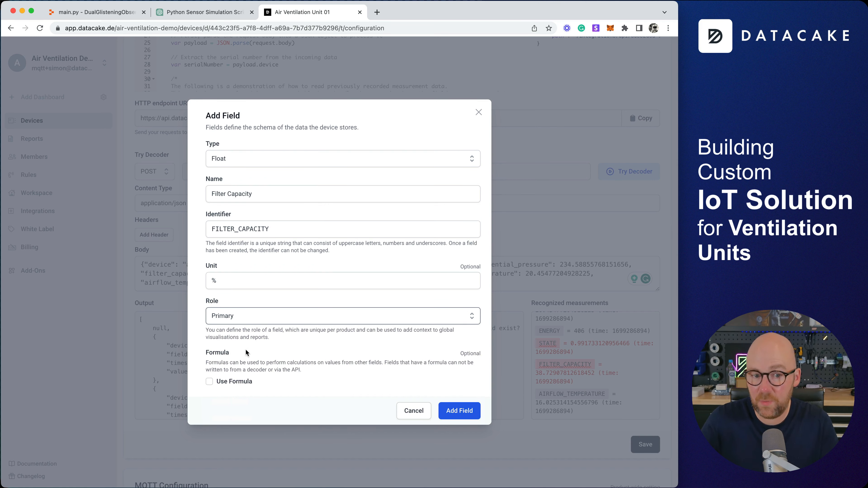
click(462, 412)
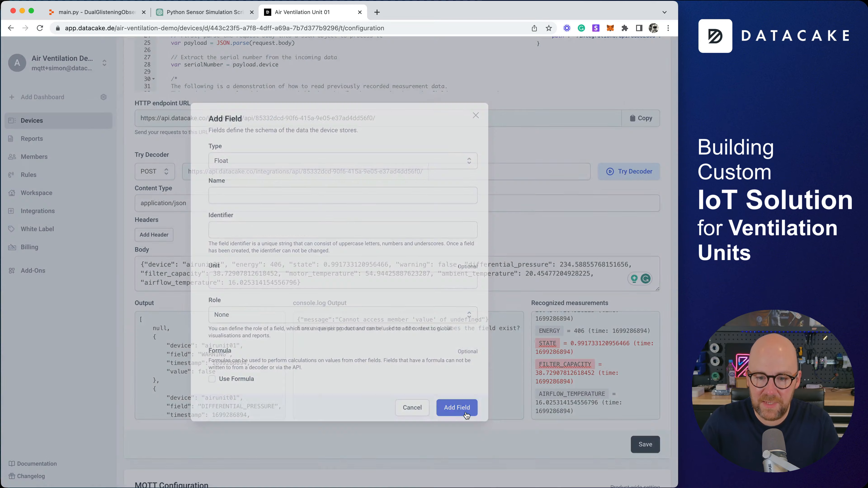
click(625, 171)
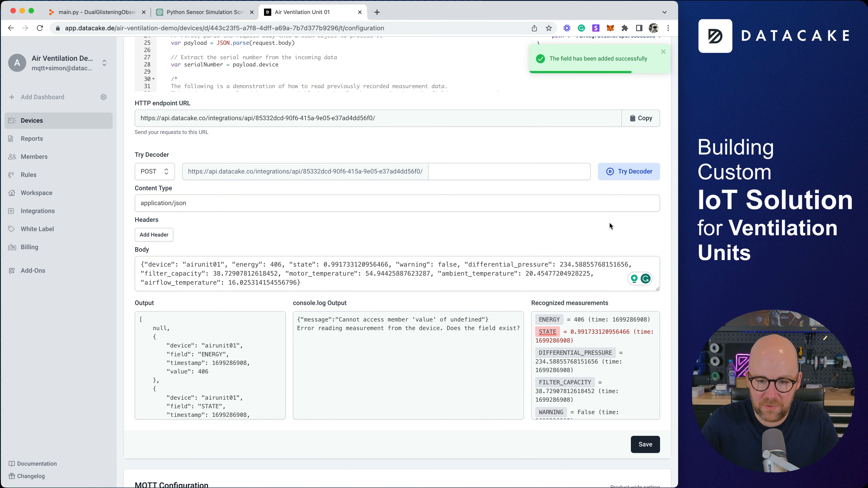
Check the ChatGPT sensor simulation chat and return to Unit 01's configuration.
click(204, 12)
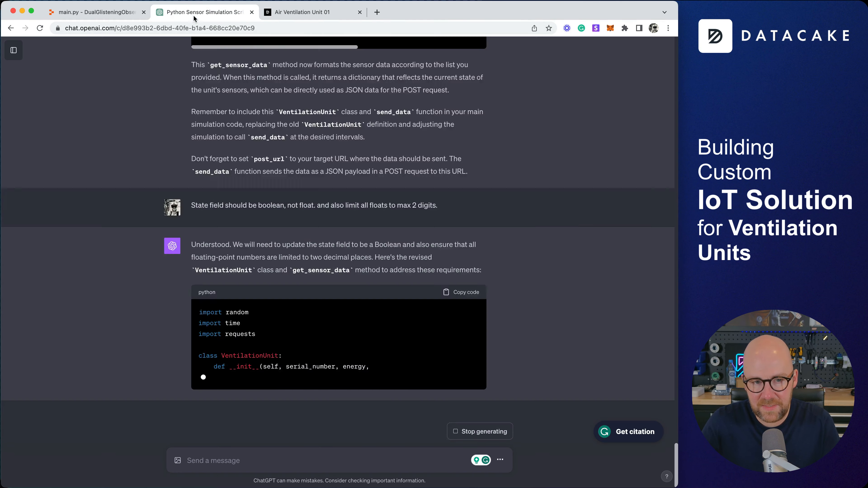
scroll(367, 281, up, 10)
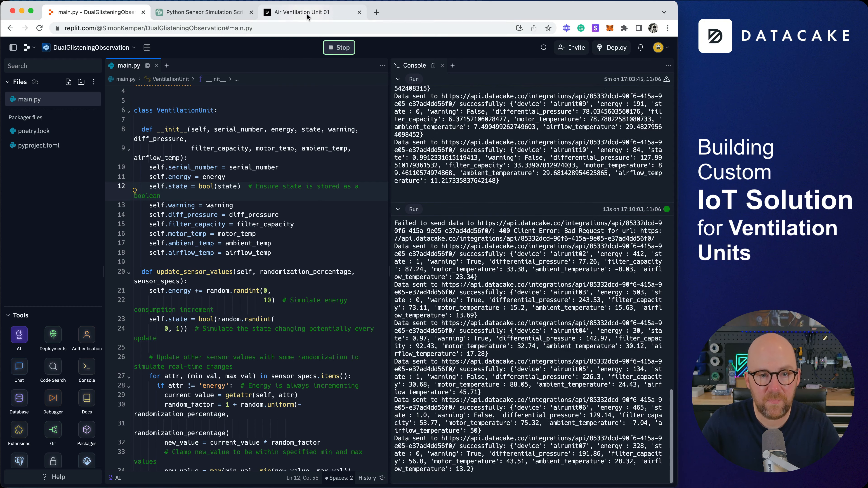
click(307, 15)
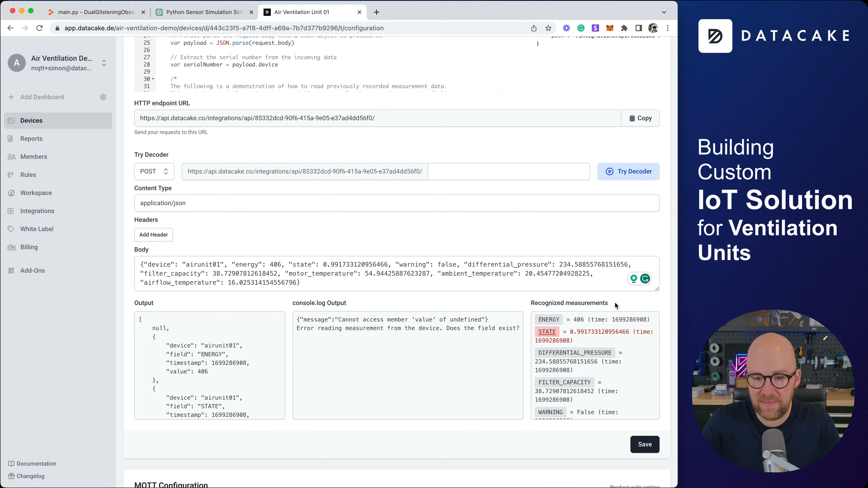
Save the payload decoder and show the log of recent decoder requests.
click(644, 444)
scroll(643, 307, up, 9)
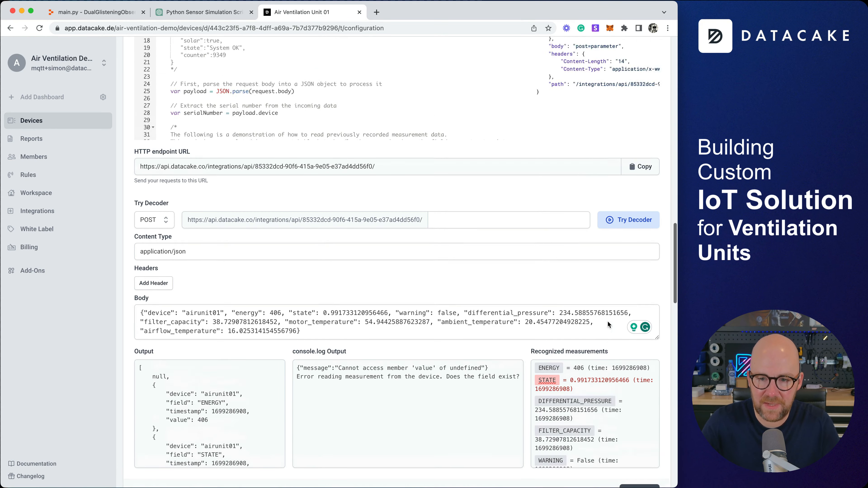
click(639, 140)
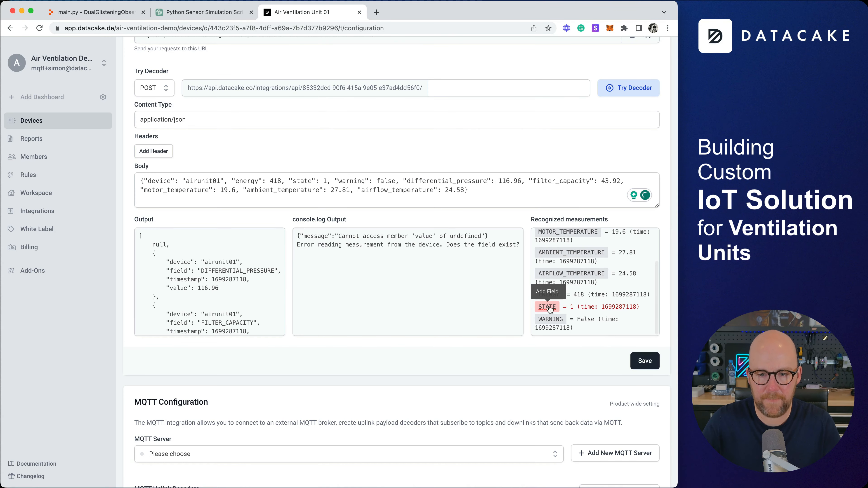
Add a Boolean State field, save the decoder again and rerun the decoder test.
click(547, 307)
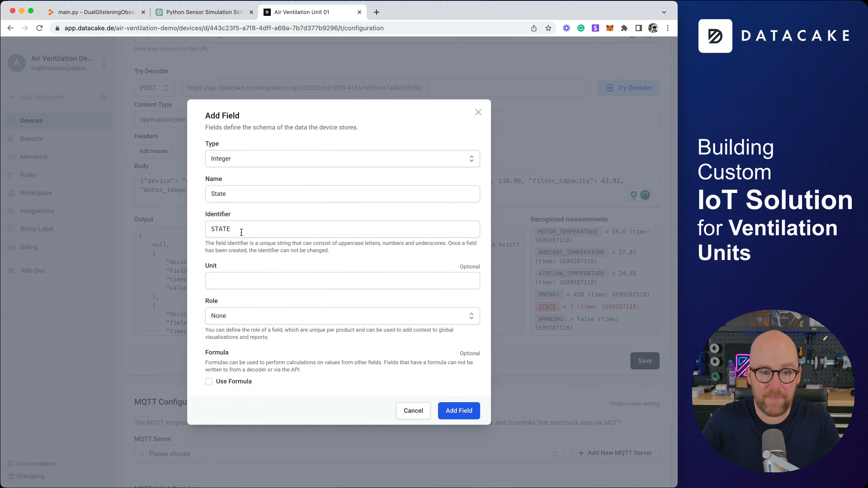
click(235, 164)
click(255, 232)
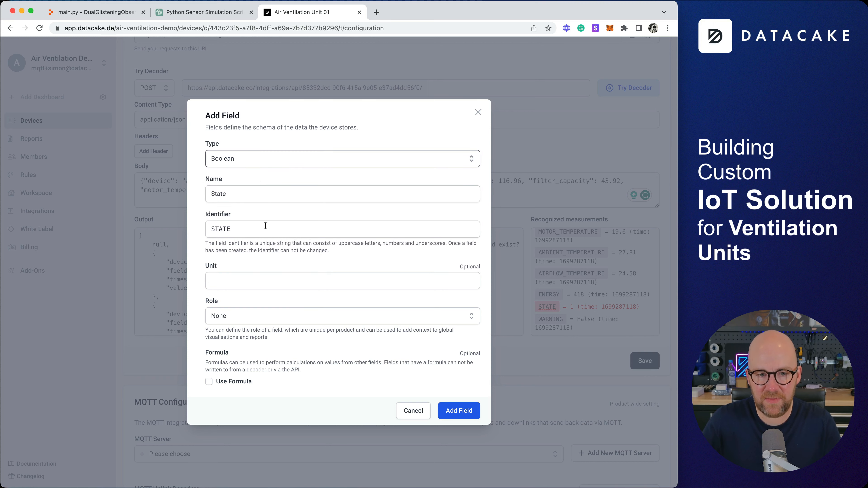
click(459, 410)
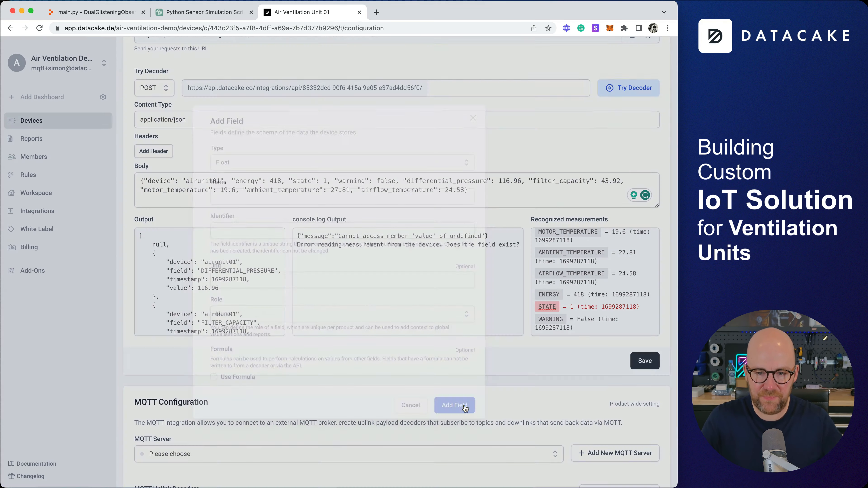
click(639, 363)
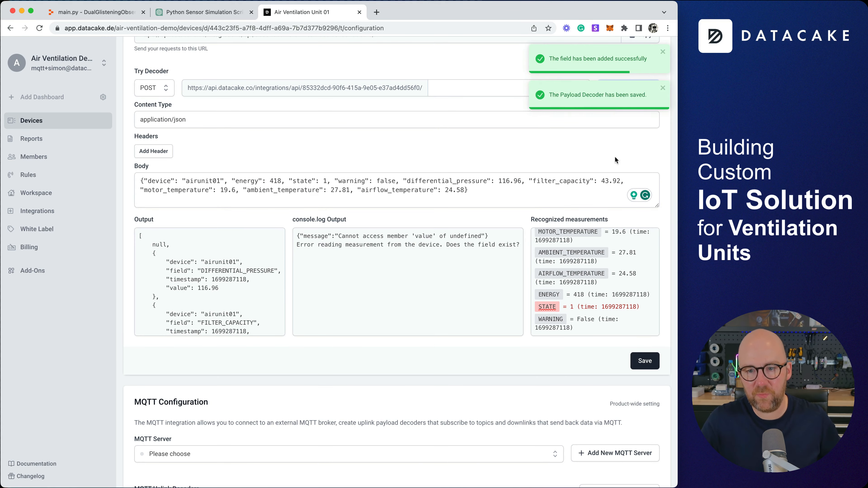
click(626, 88)
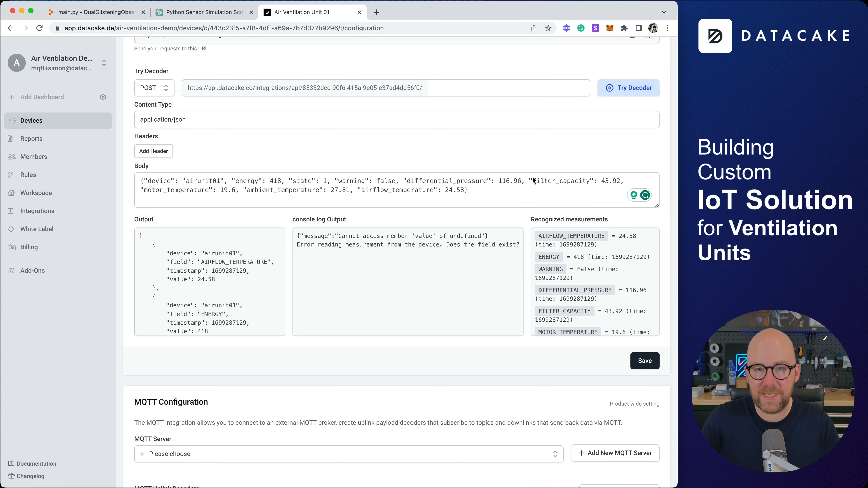
scroll(510, 259, down, 20)
scroll(510, 259, up, 6)
scroll(619, 77, up, 3)
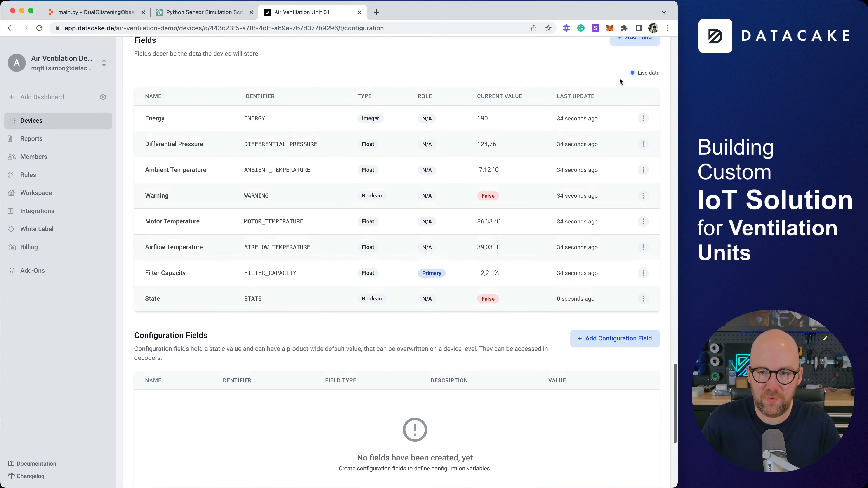
click(628, 82)
Create a Geolocation field named Location with the Device Location role.
click(257, 161)
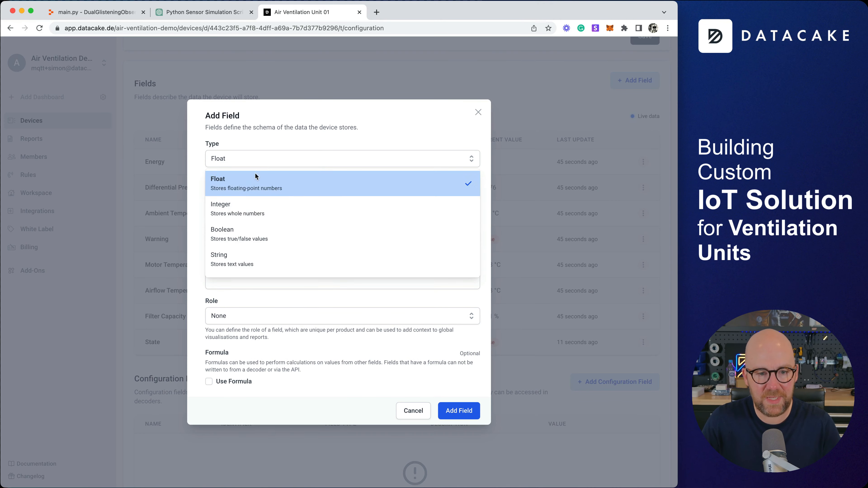
scroll(270, 246, down, 1)
click(263, 263)
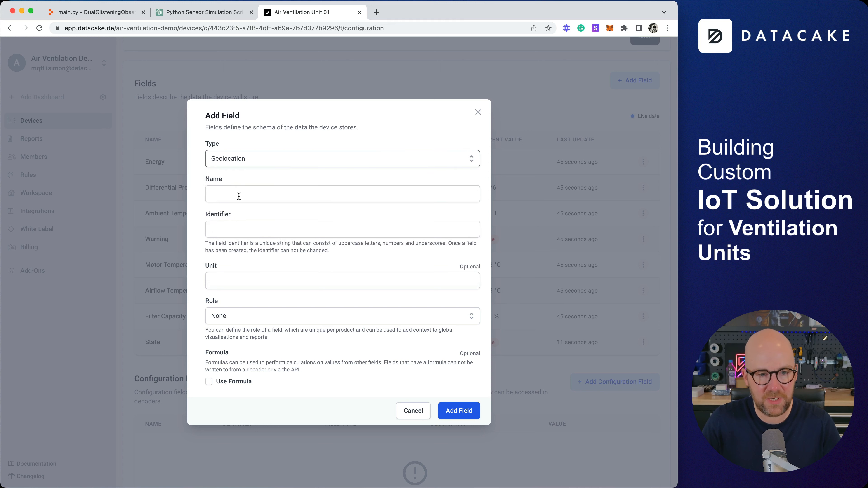
click(239, 195)
text(Location)
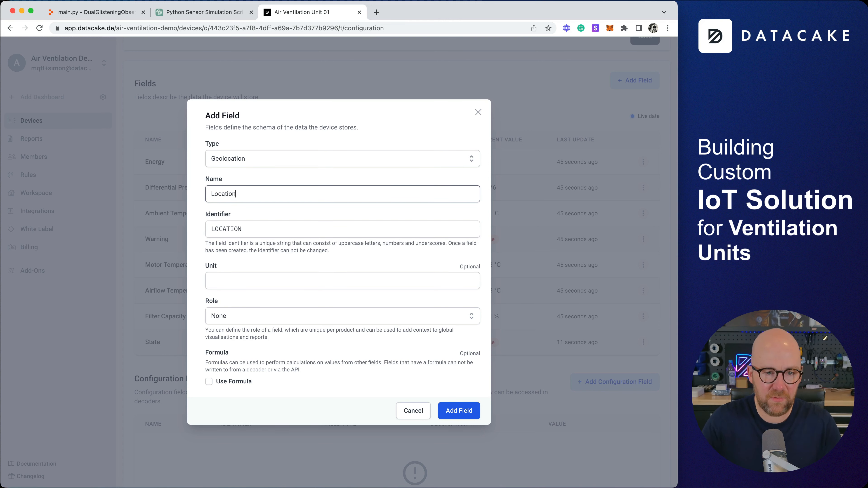
click(255, 313)
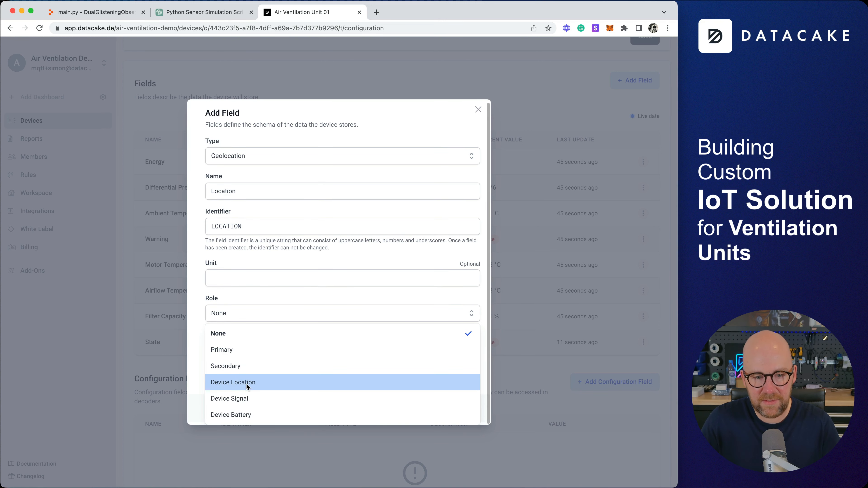
click(246, 383)
click(457, 408)
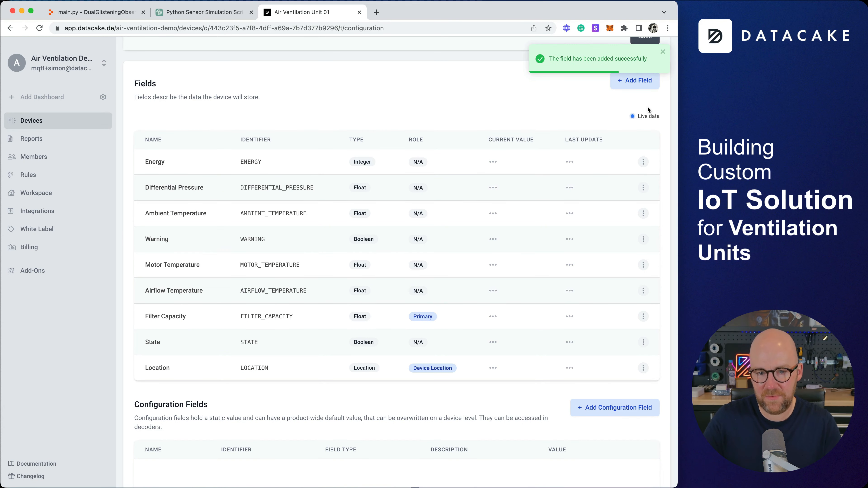
Edit the Energy field to give it the Device Battery role.
click(642, 162)
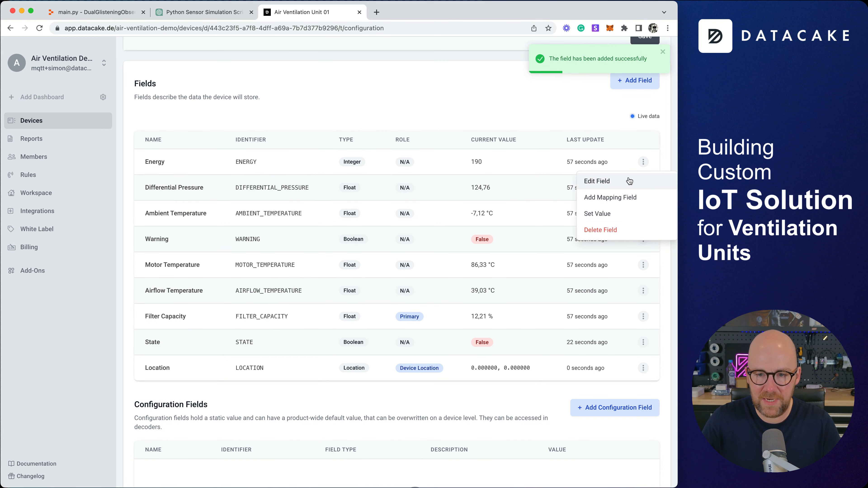
click(595, 181)
click(284, 311)
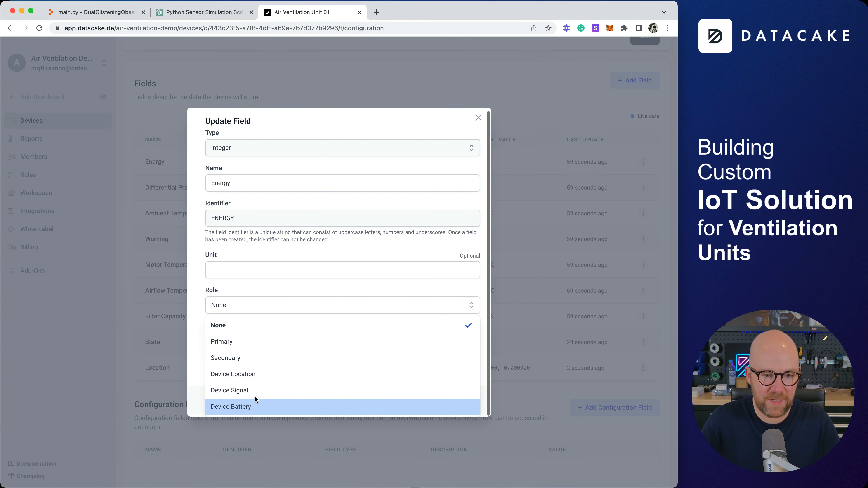
click(257, 457)
click(468, 407)
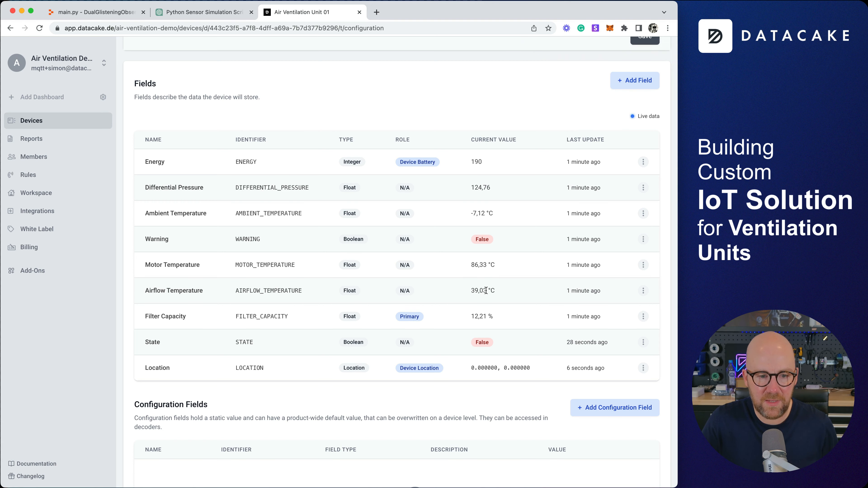
Edit the Ambient Temperature field to give it the Secondary role.
click(642, 214)
click(618, 233)
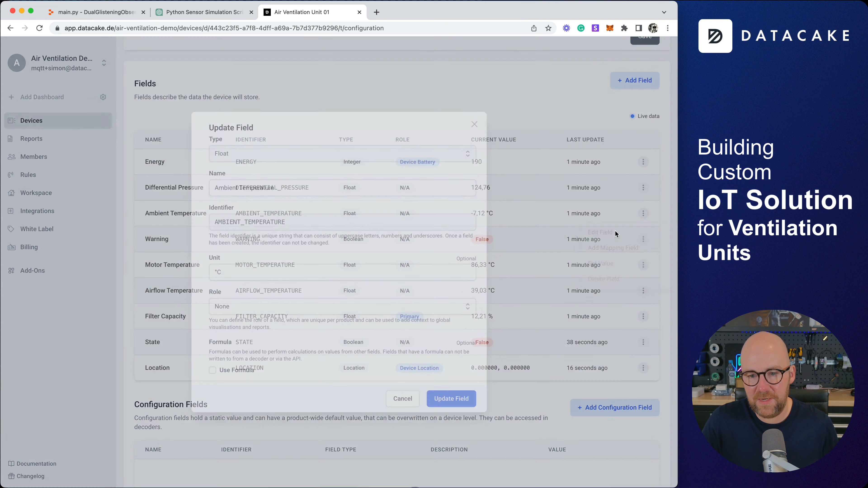
click(258, 310)
click(263, 359)
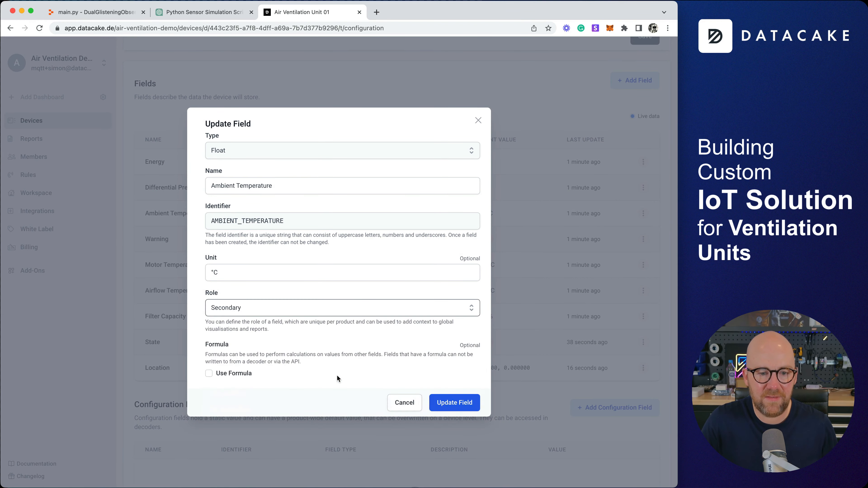
click(454, 403)
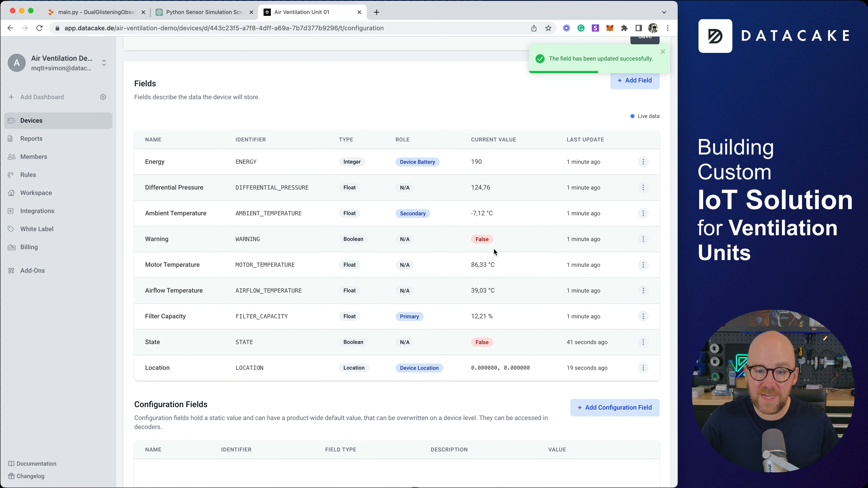
scroll(492, 252, down, 2)
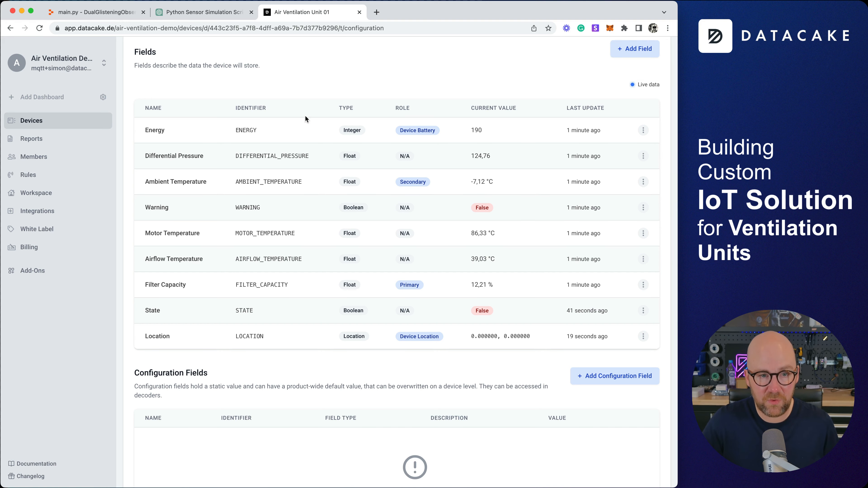
click(224, 15)
click(132, 17)
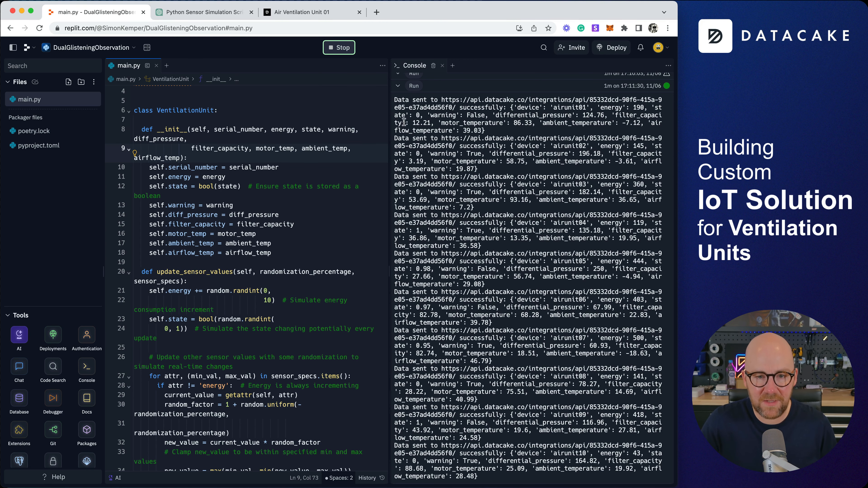
click(156, 65)
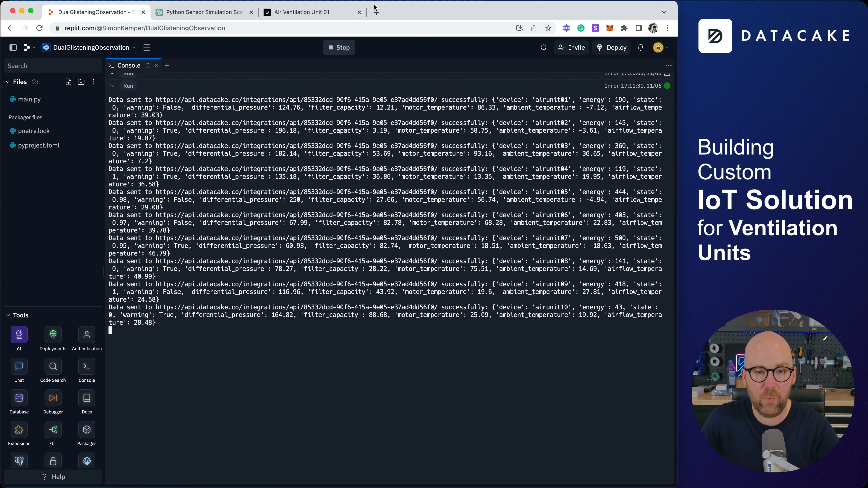
key(super+3)
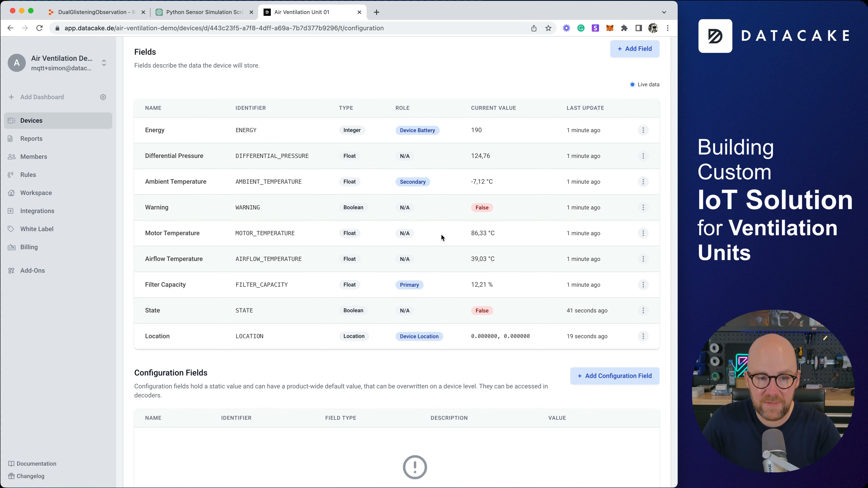
On Unit 01's page, select the unit number 01 and the serial number airunit01.
scroll(322, 240, up, 20)
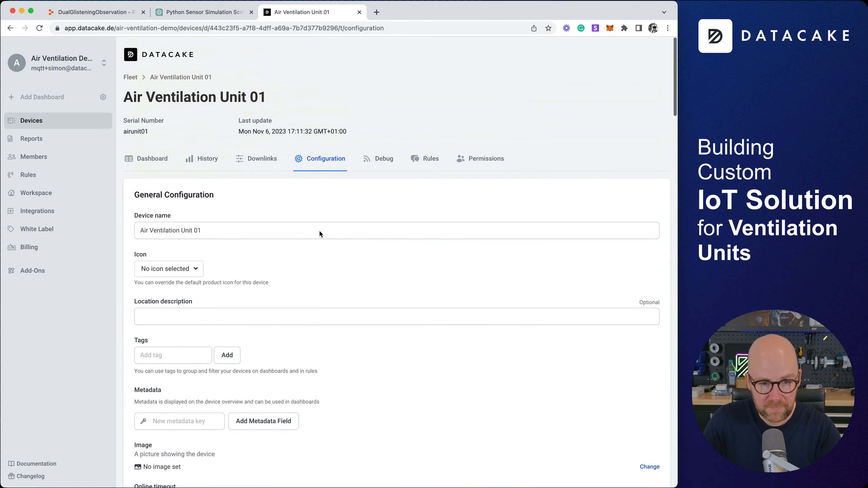
double_click(263, 97)
scroll(294, 184, down, 10)
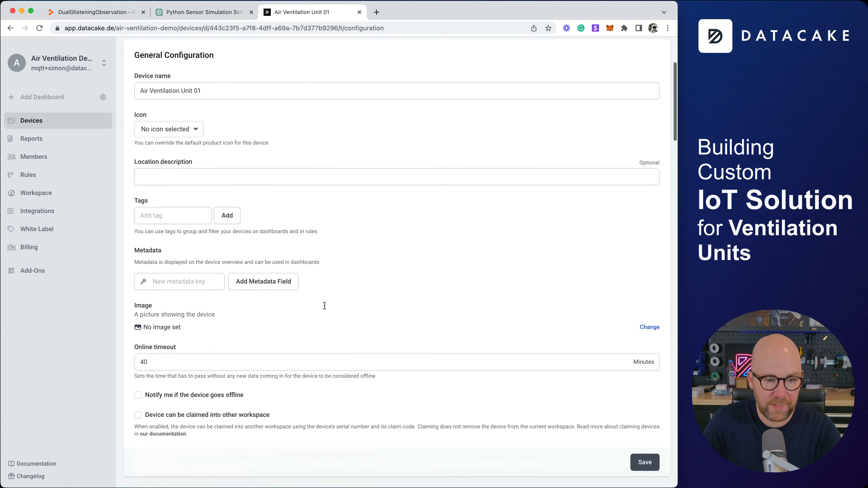
scroll(181, 332, down, 5)
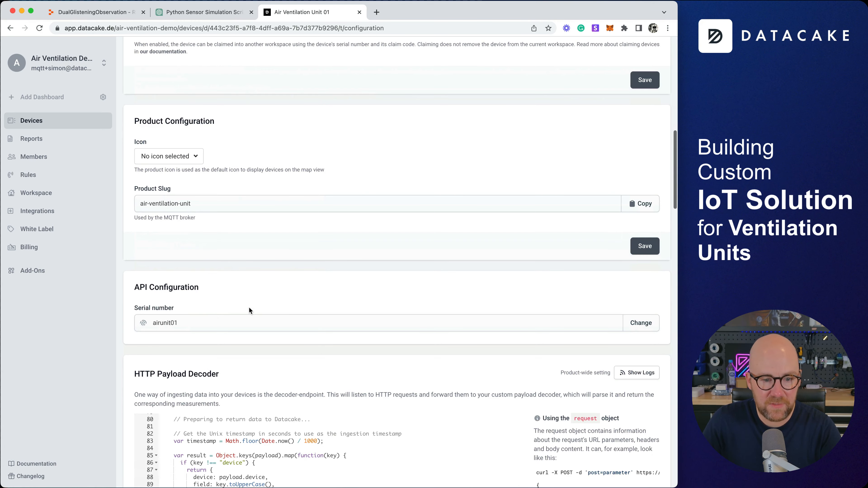
double_click(175, 322)
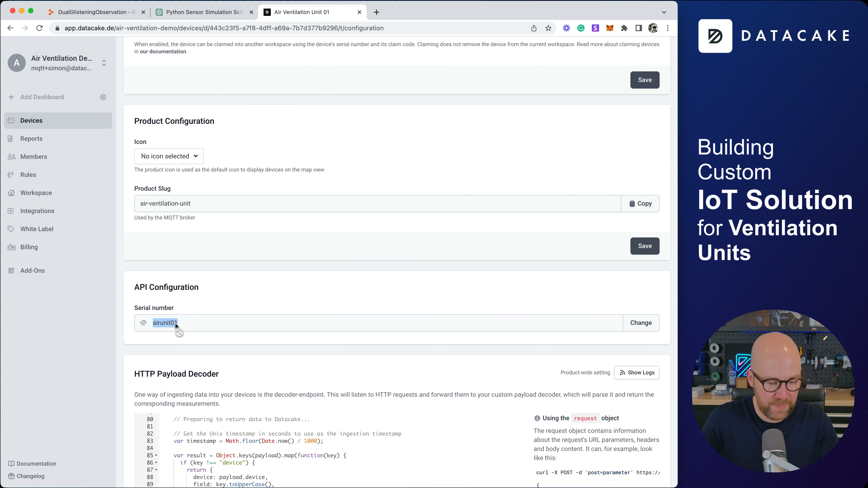
Set Air Ventilation Unit 02's serial number to airunit02 and save it.
click(46, 120)
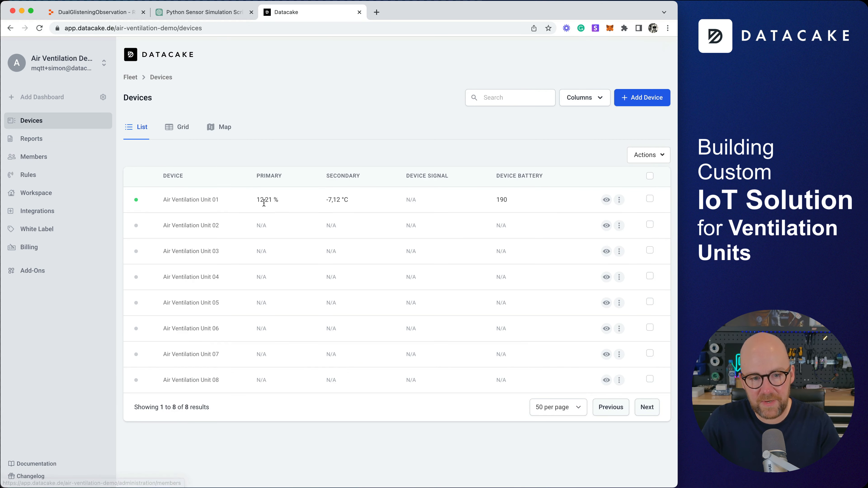
click(197, 226)
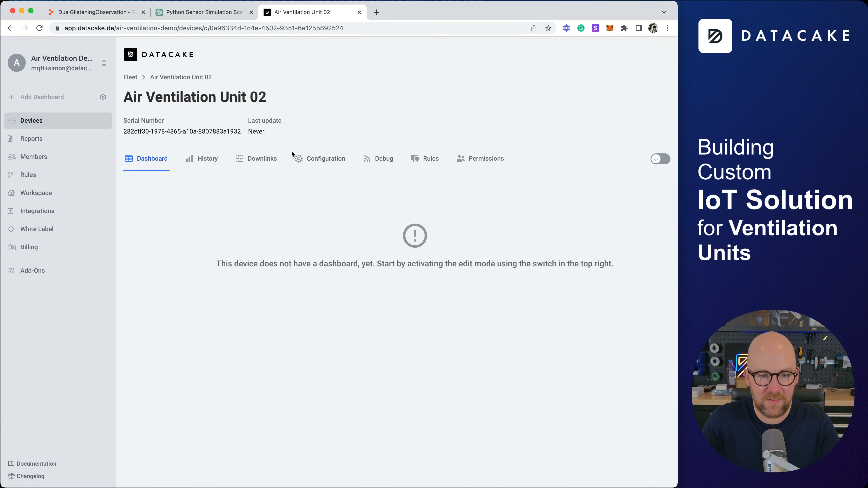
click(314, 159)
scroll(305, 383, down, 8)
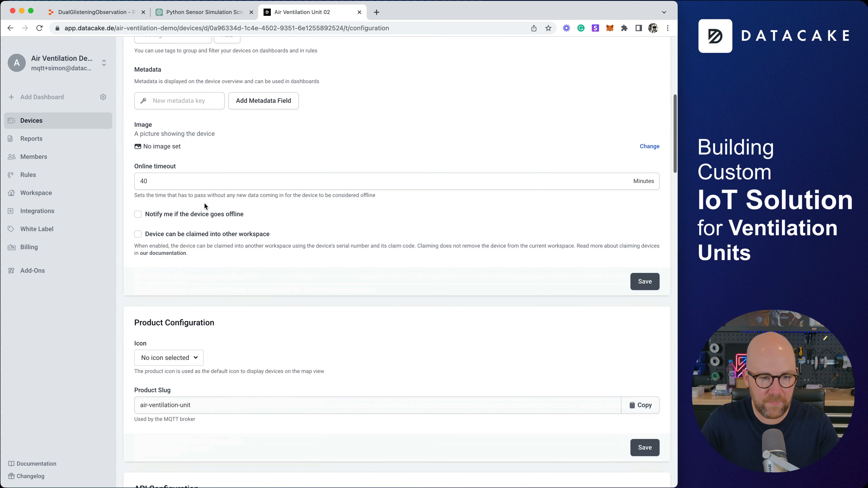
scroll(219, 358, down, 8)
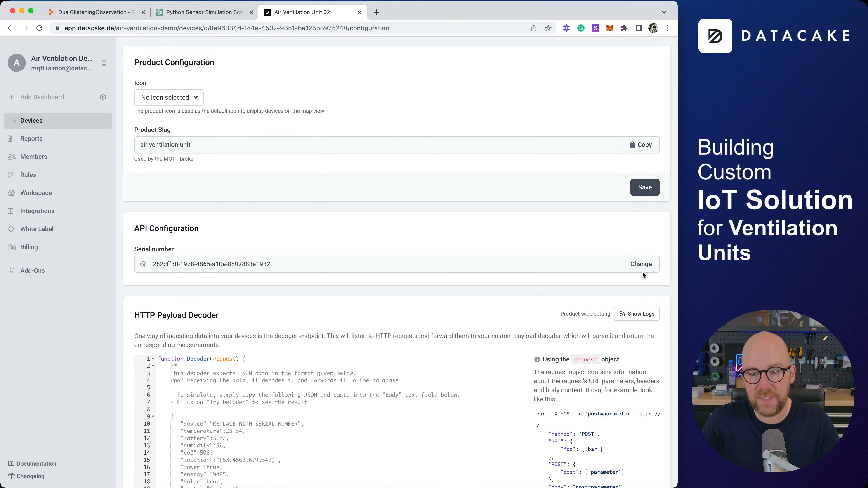
click(641, 266)
key(ctrl+a)
text(airunit01)
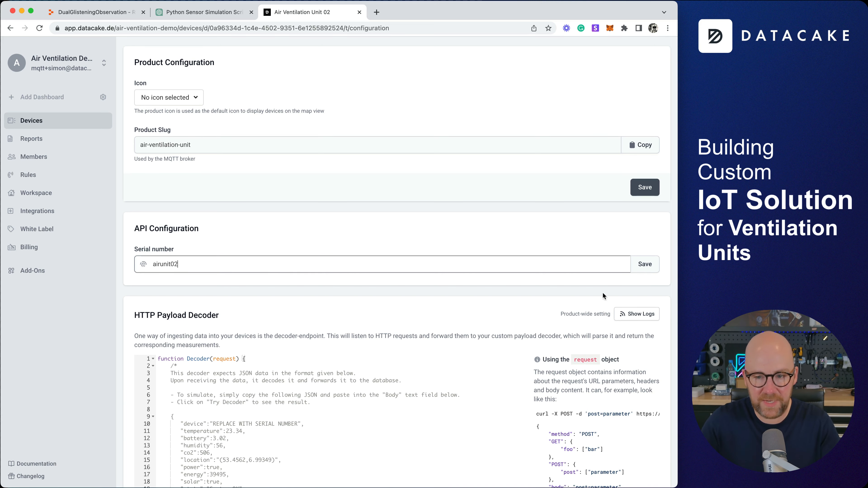
click(644, 264)
Add a Serial Number column to the Devices list table.
click(31, 121)
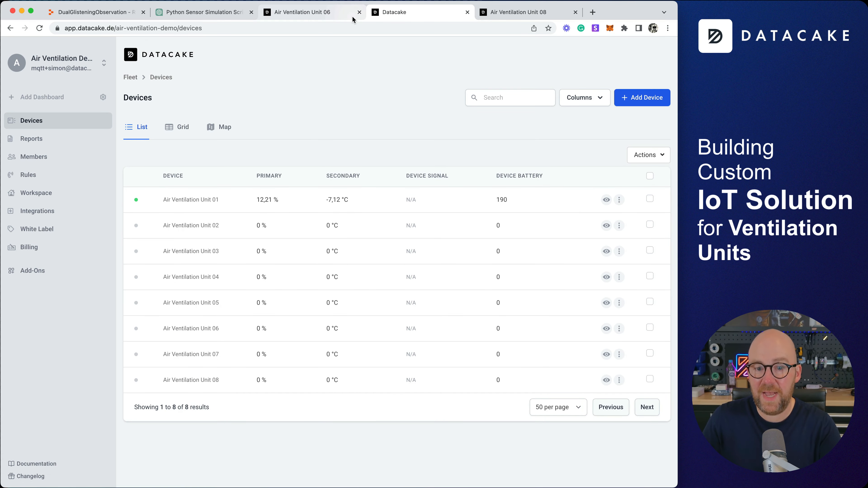
click(606, 102)
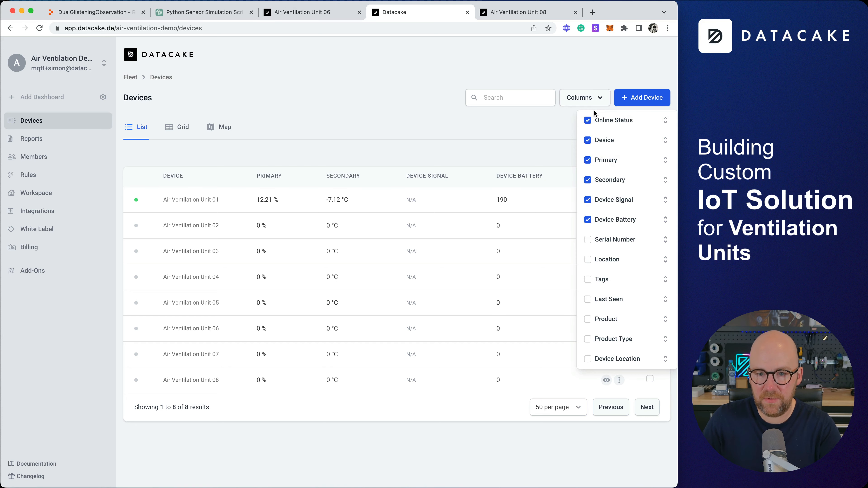
click(588, 240)
click(279, 251)
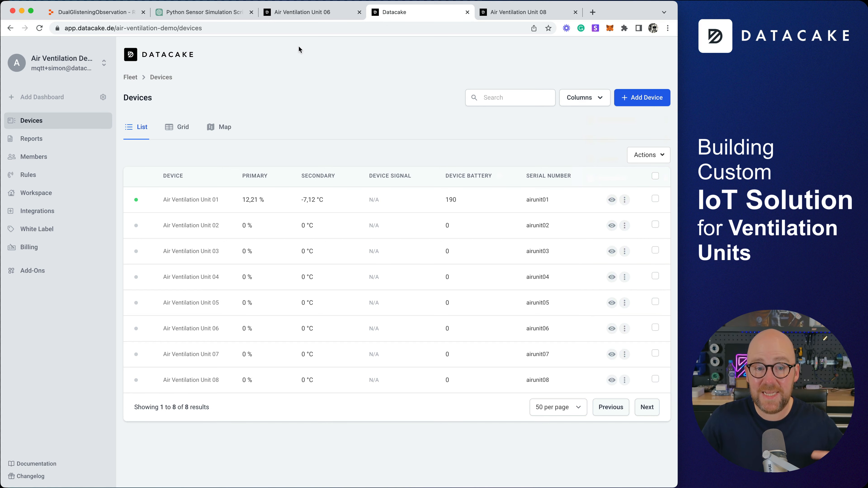
click(99, 12)
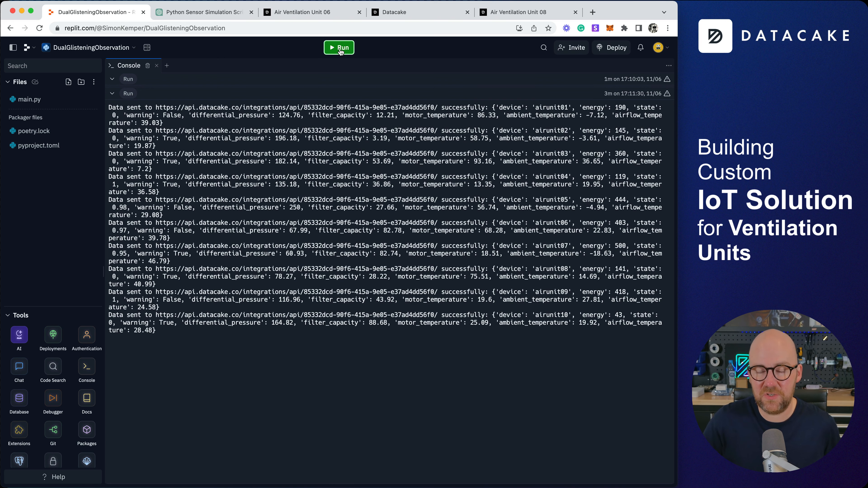
click(339, 49)
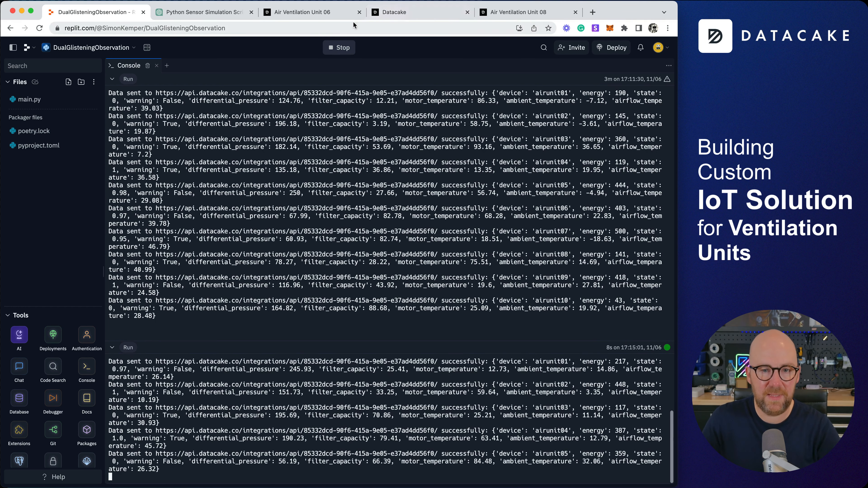
click(336, 16)
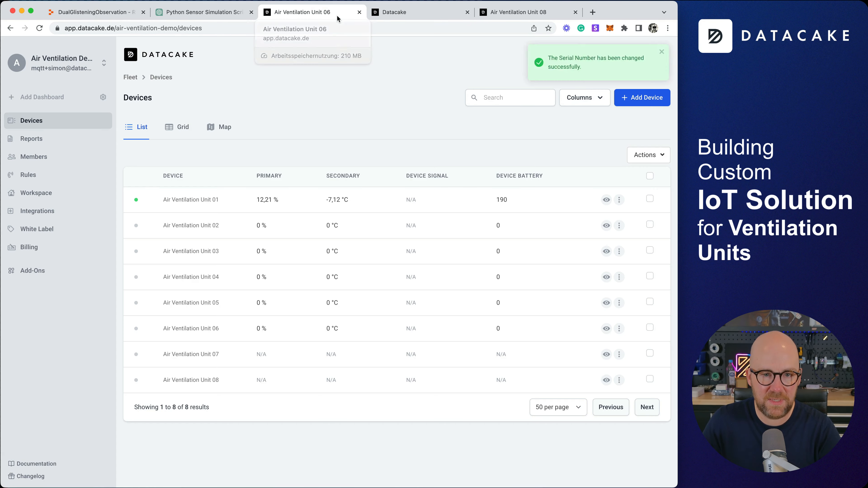
Reload the device list, switch it to grid cards, and open Air Ventilation Unit 01.
click(39, 28)
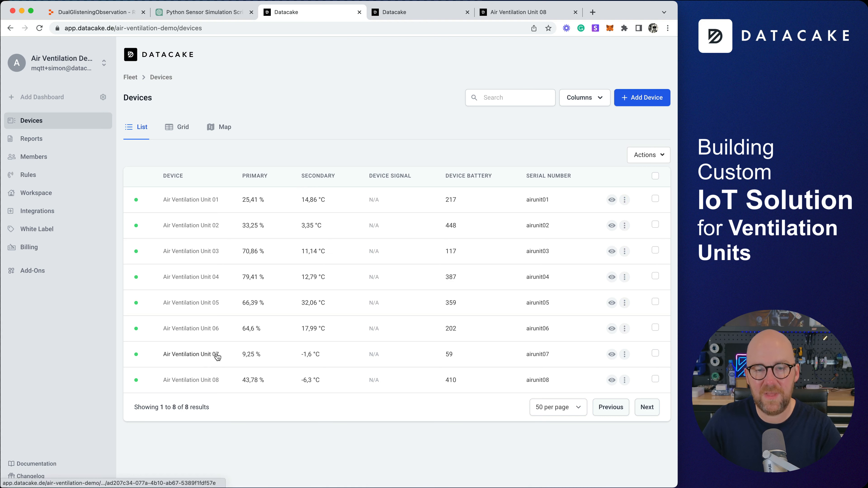
click(183, 130)
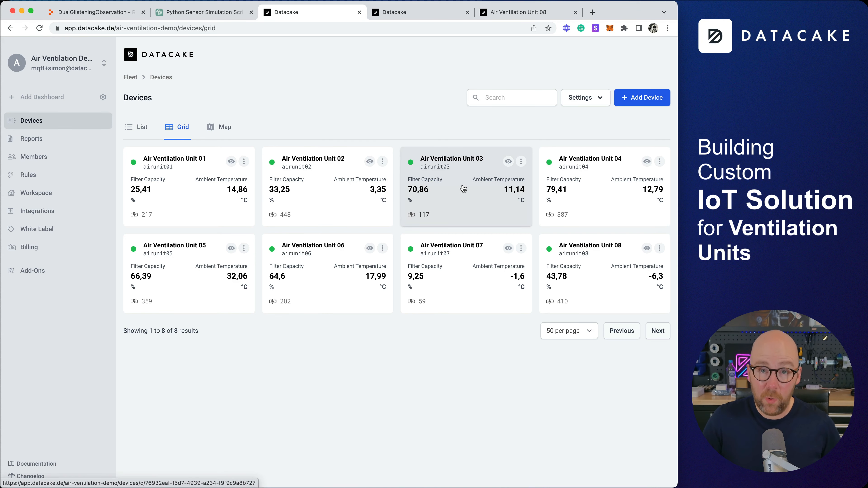
click(191, 165)
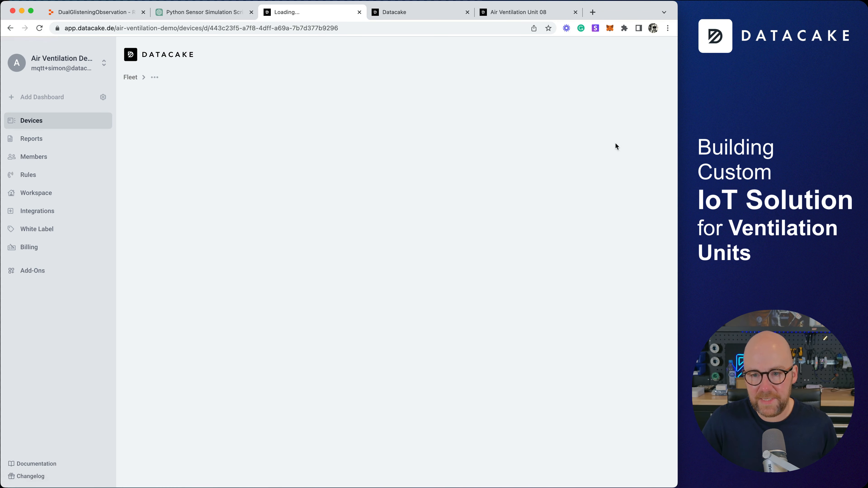
Enable dashboard editing and add a Differential Pressure gauge with a 10000 range value.
click(661, 160)
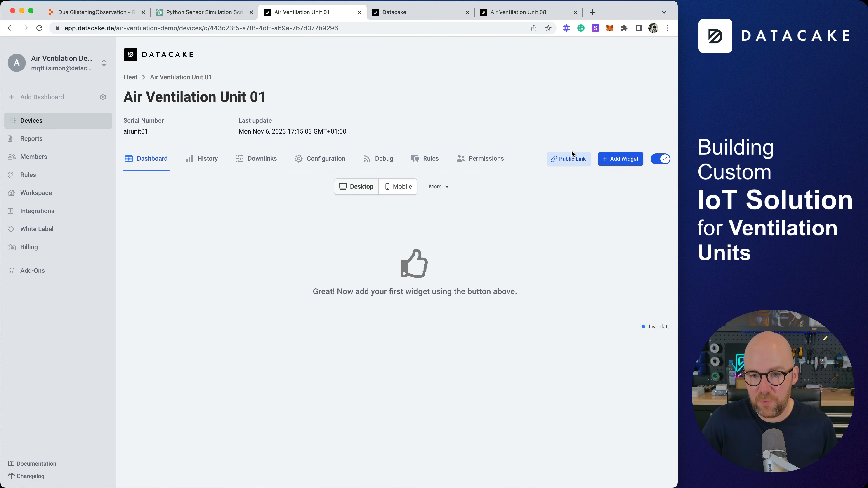
click(616, 158)
click(252, 271)
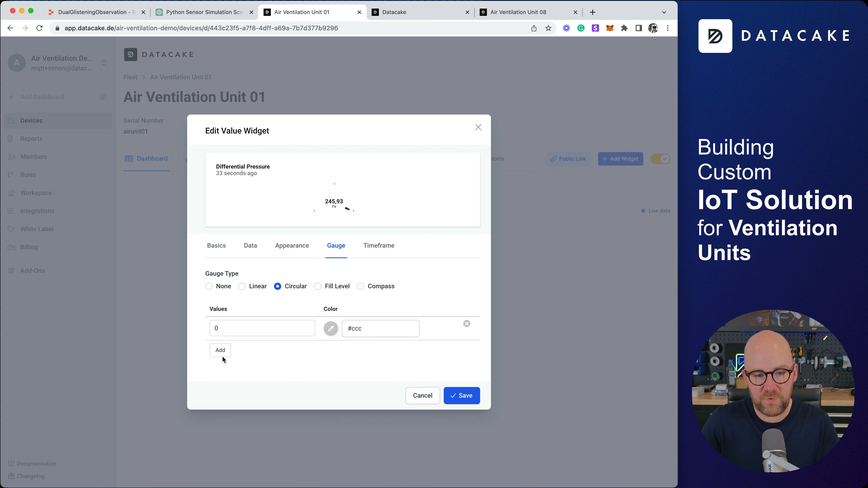
click(221, 354)
click(230, 342)
text(10000)
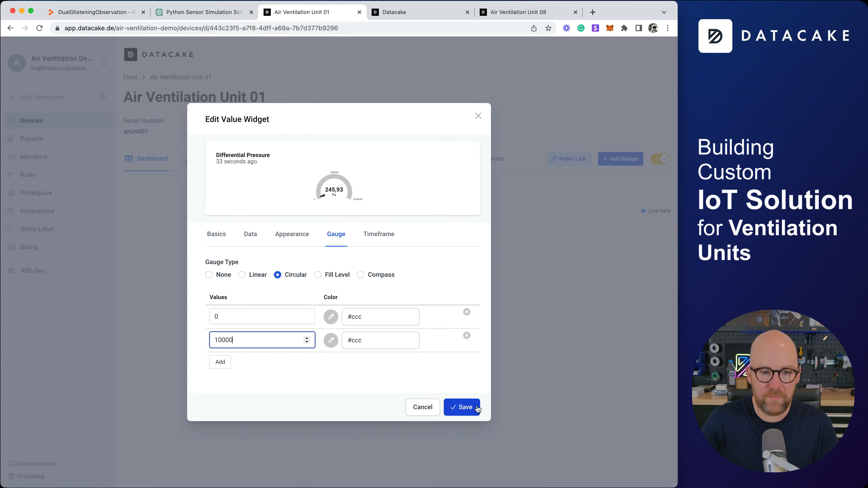
click(461, 406)
Add a second value widget that displays the Filter Capacity field.
click(621, 159)
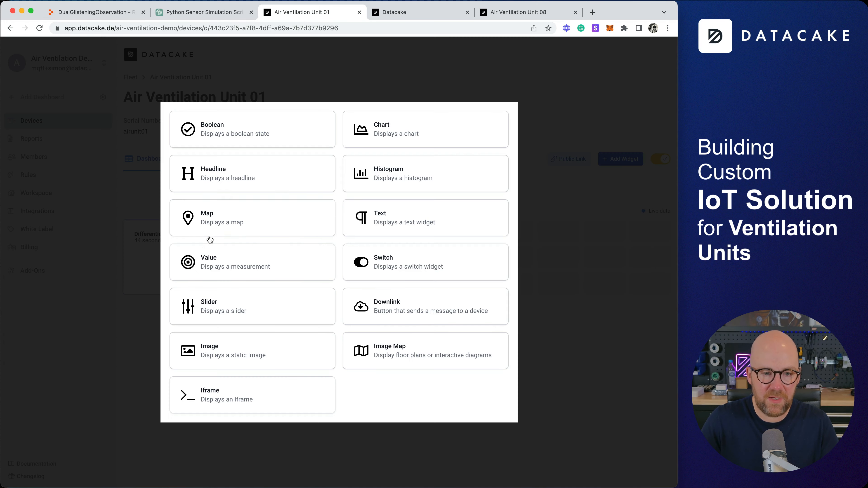
click(258, 260)
click(217, 258)
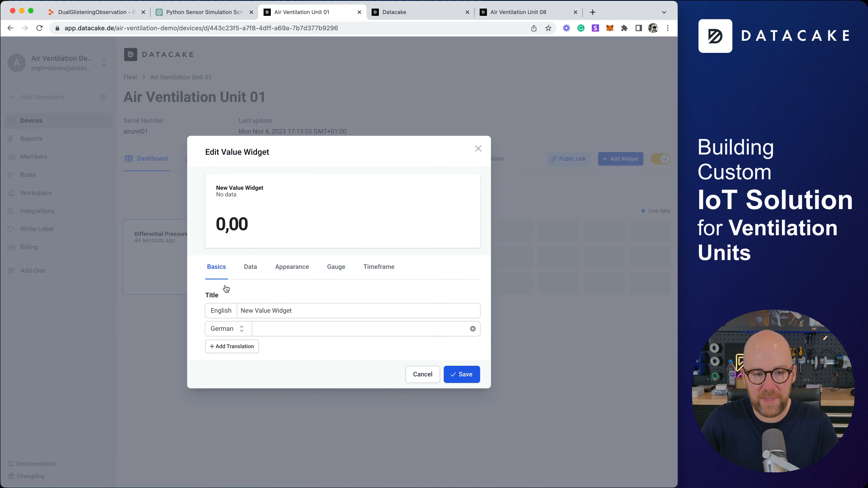
click(255, 270)
click(317, 281)
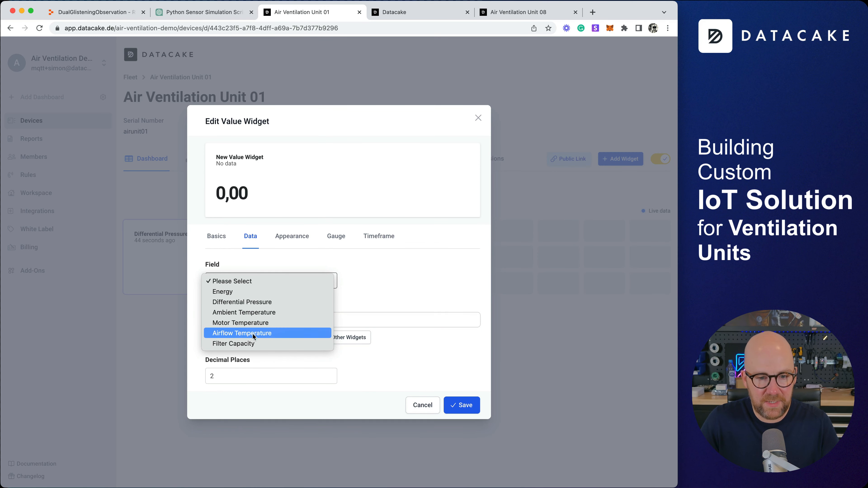
click(248, 343)
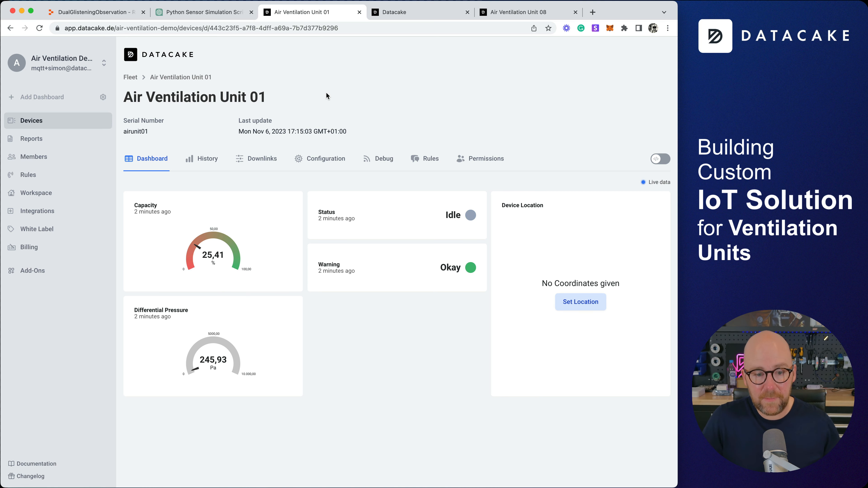
Open Unit 03's and then Unit 07's dashboards to confirm they share the gauge layout.
click(46, 120)
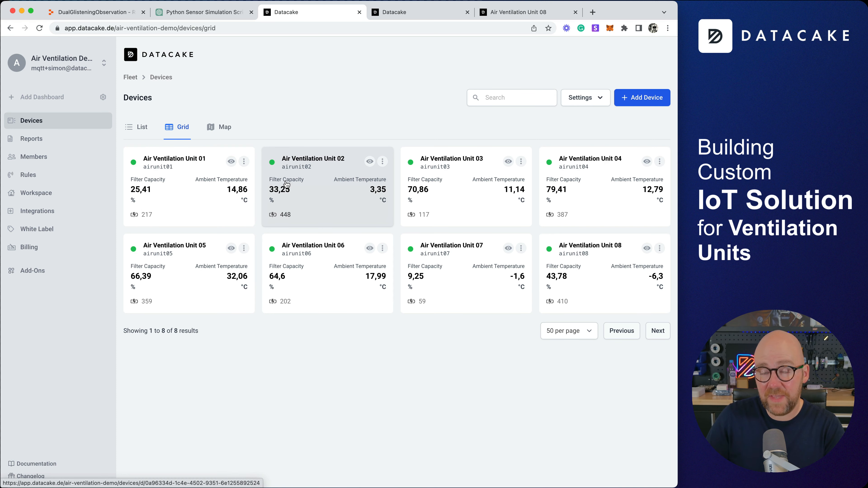
click(454, 178)
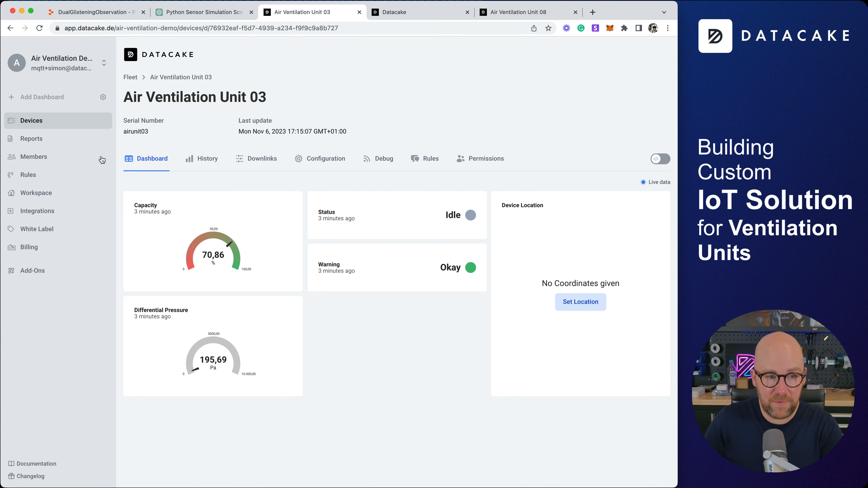
click(55, 120)
click(476, 283)
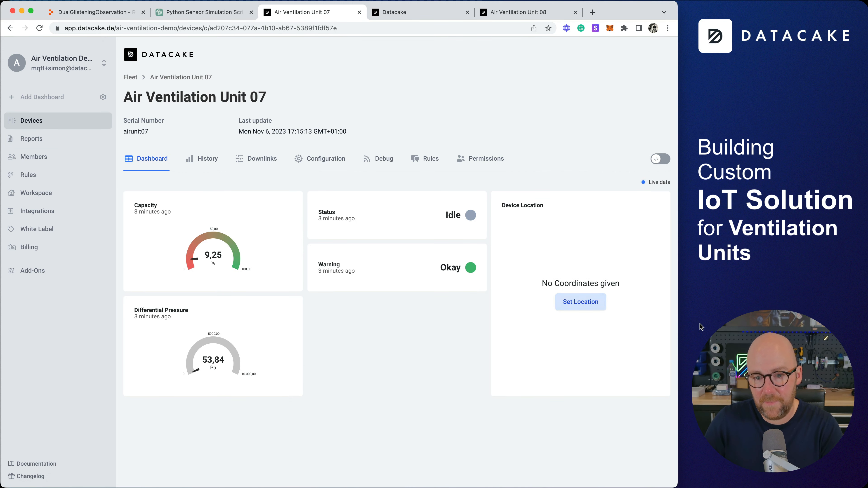
click(598, 302)
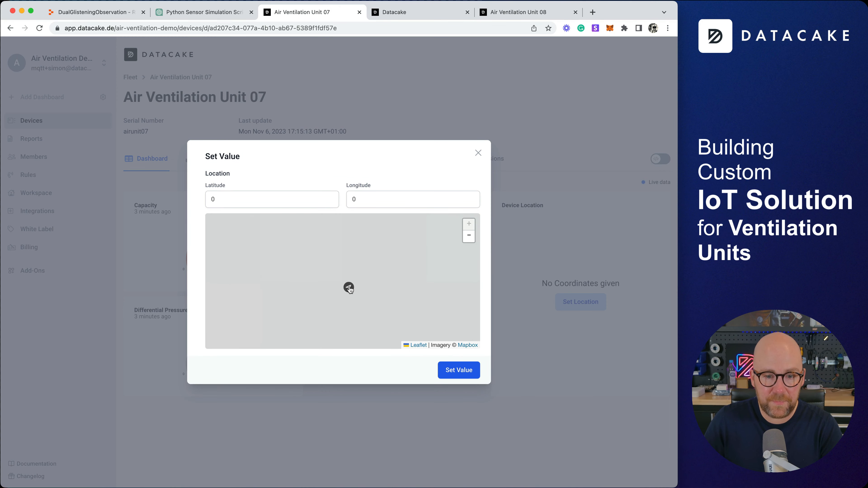
Set Unit 07's device location to a point in Poland and save it.
scroll(348, 288, down, 5)
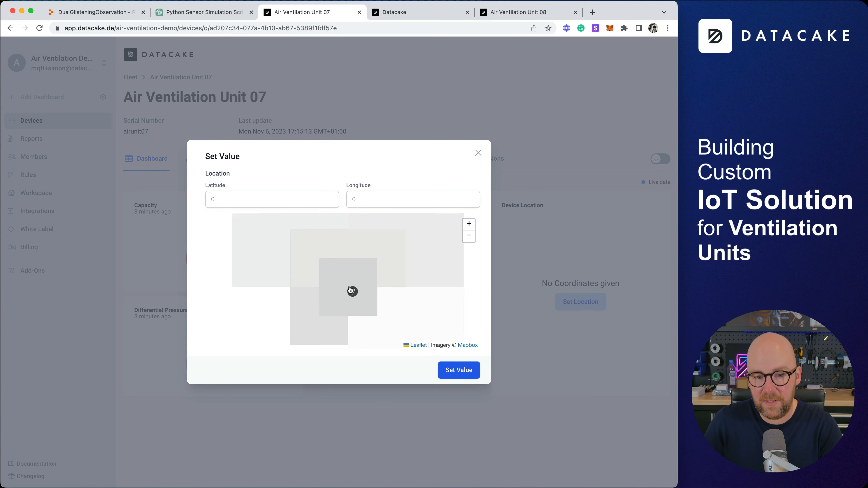
scroll(350, 290, down, 2)
scroll(359, 283, down, 2)
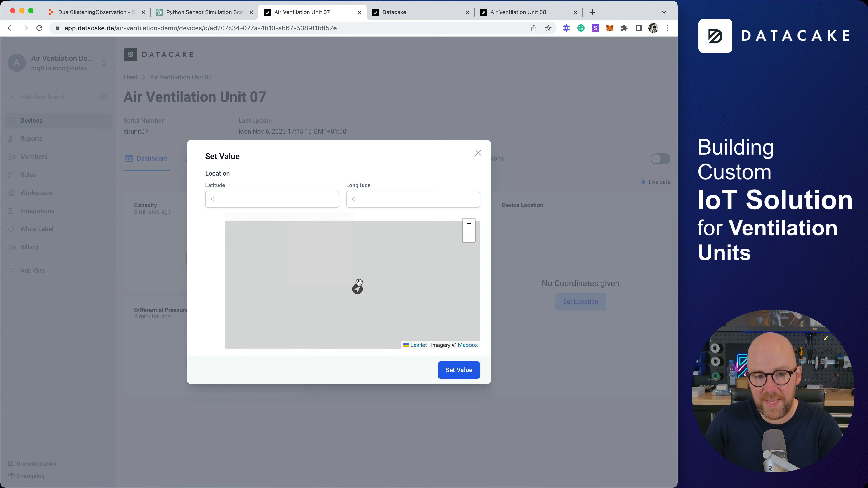
drag(393, 250, 395, 283)
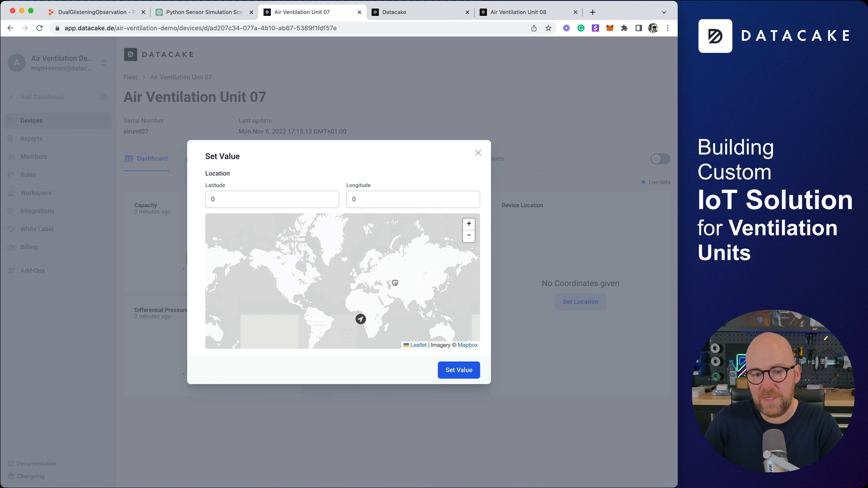
scroll(321, 273, up, 5)
click(316, 265)
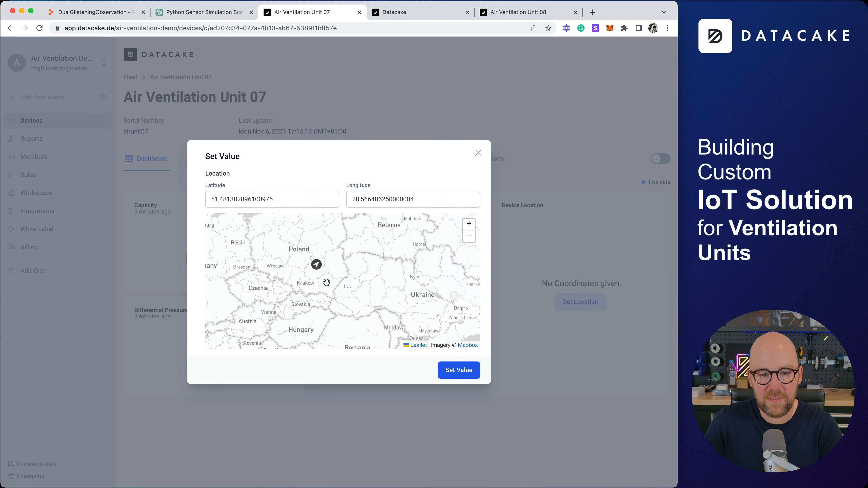
click(466, 371)
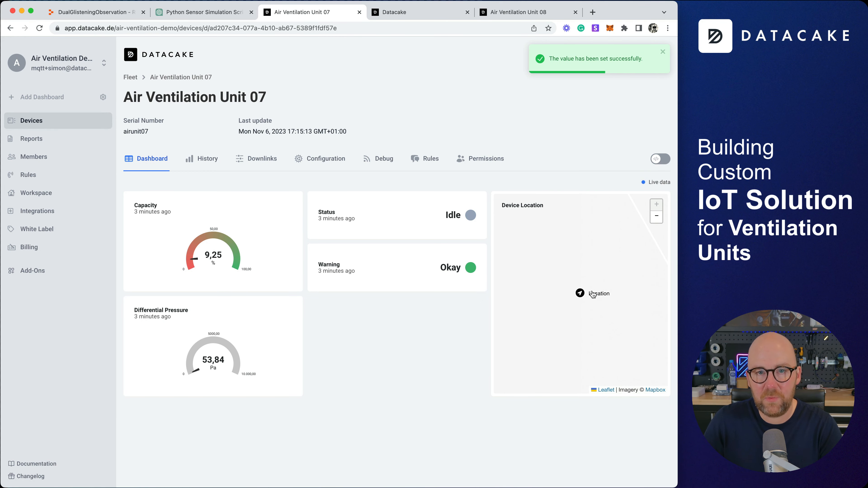
Pin Air Ventilation Unit 05's location in northern Spain, save, and return to Devices.
click(52, 122)
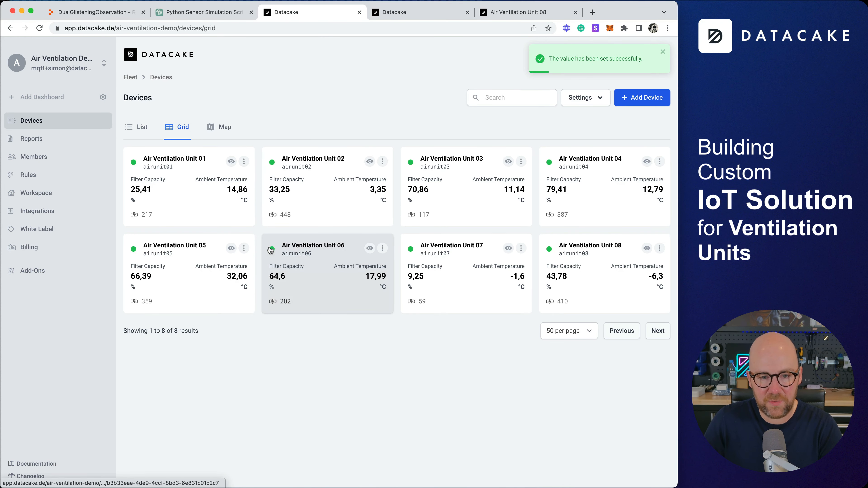
click(184, 257)
click(586, 300)
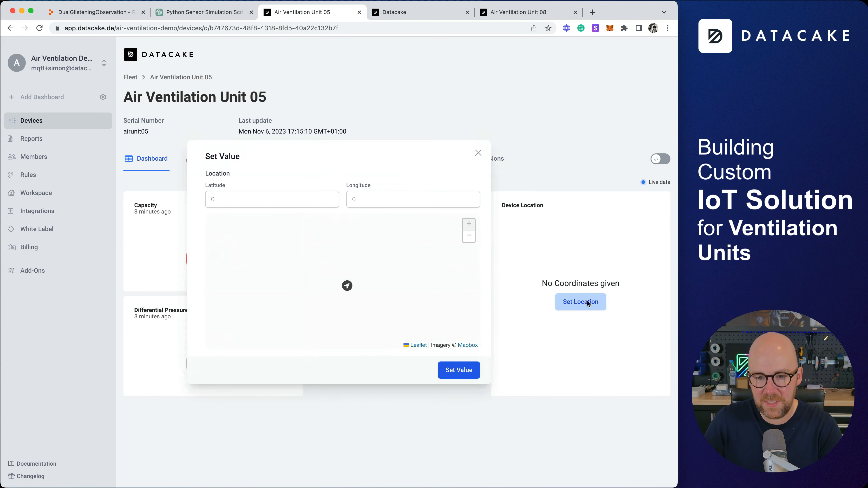
scroll(345, 288, down, 5)
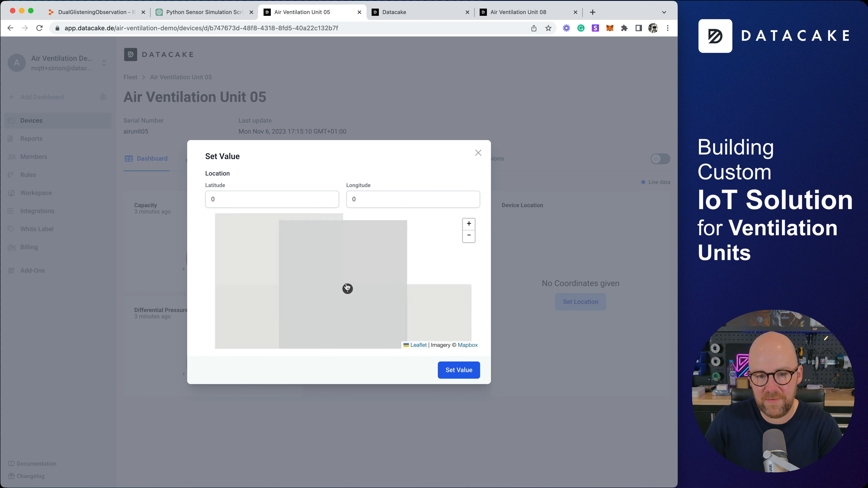
drag(370, 251, 365, 312)
click(348, 288)
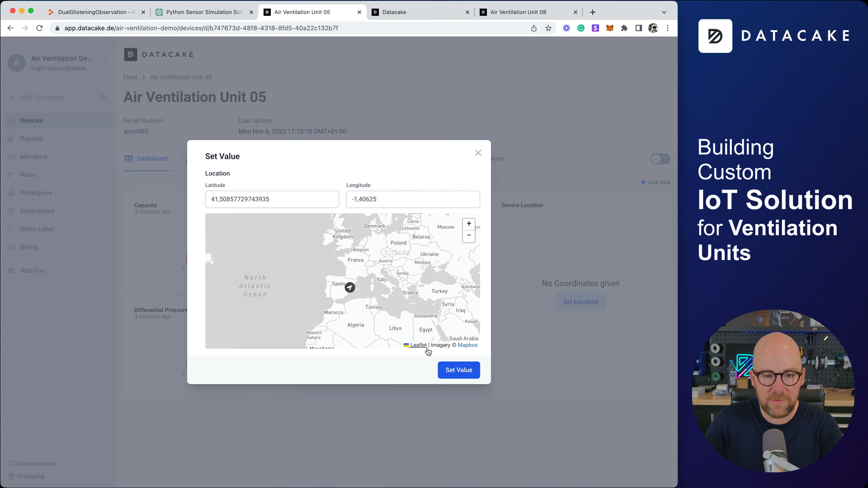
click(459, 363)
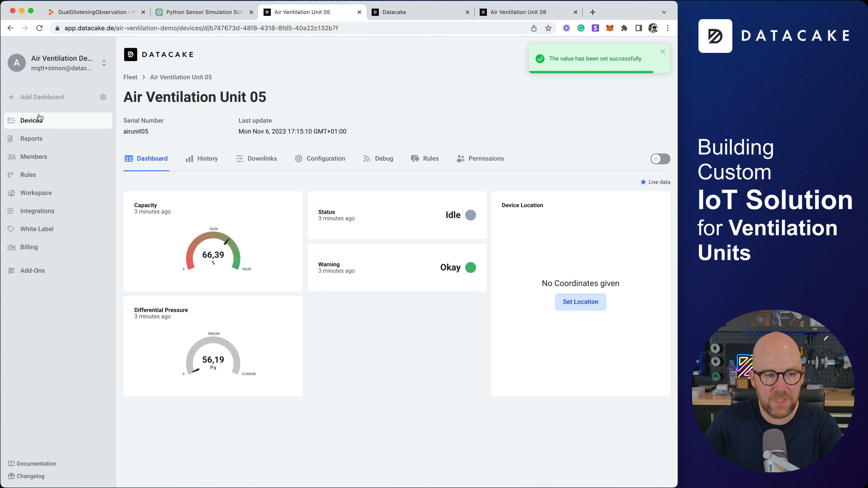
click(38, 121)
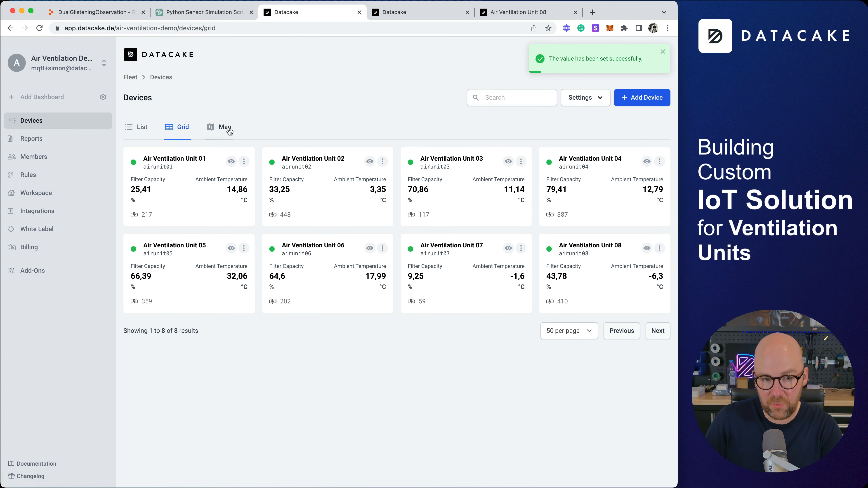
Show the fleet on a map with device names, trying temperature, signal and battery marker values.
click(228, 130)
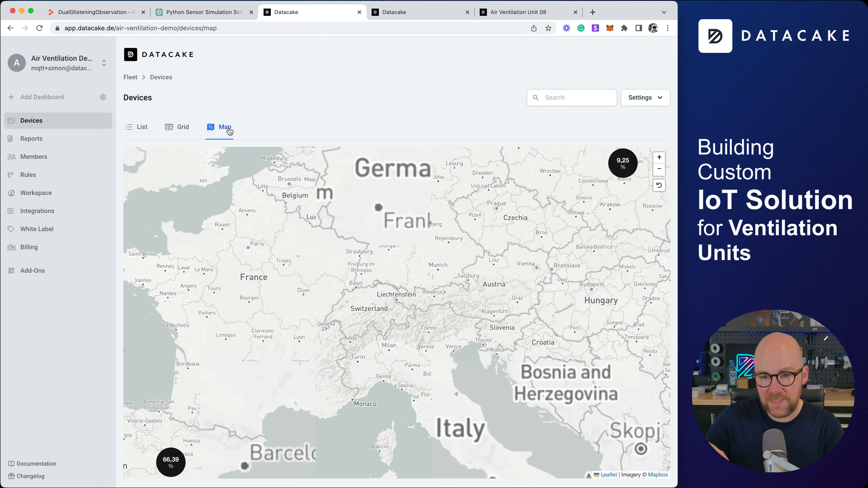
scroll(368, 267, down, 2)
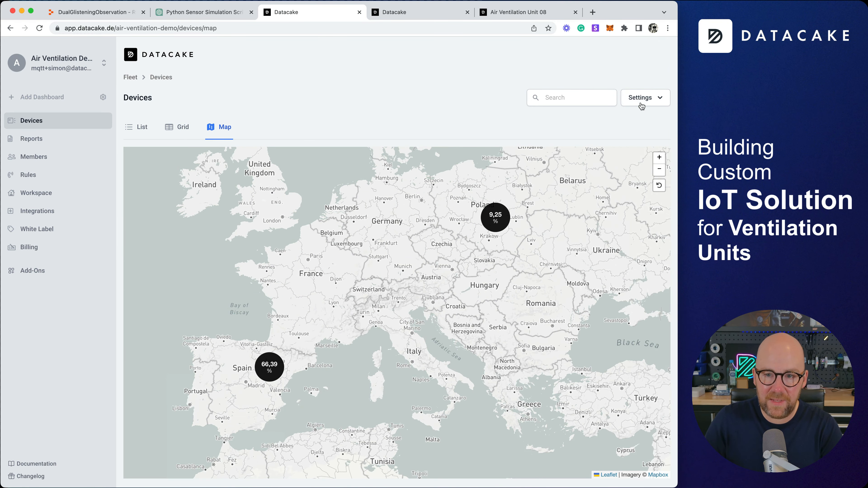
click(642, 99)
click(587, 133)
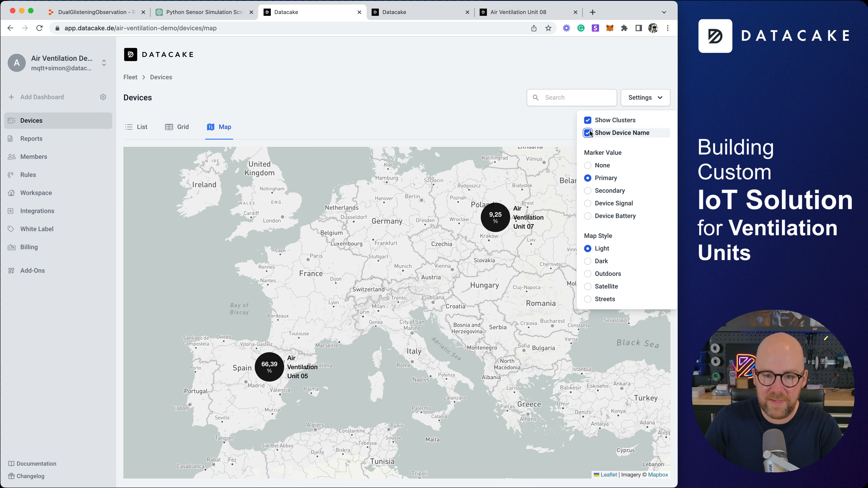
click(588, 192)
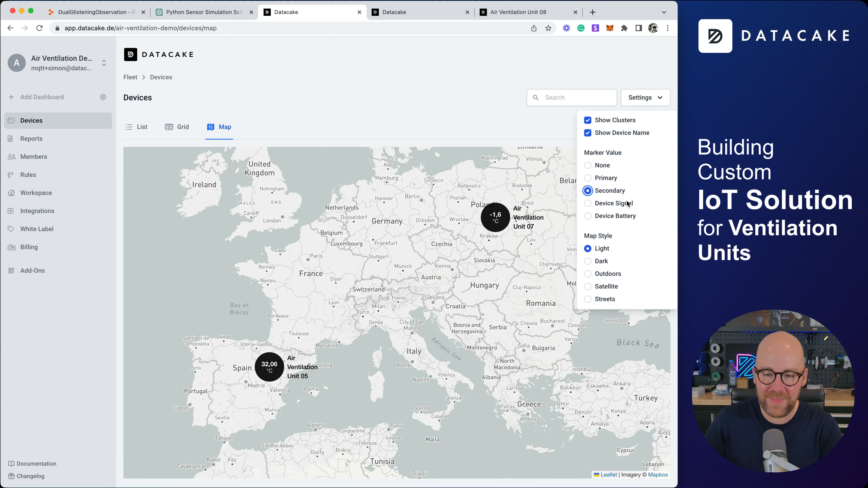
click(587, 204)
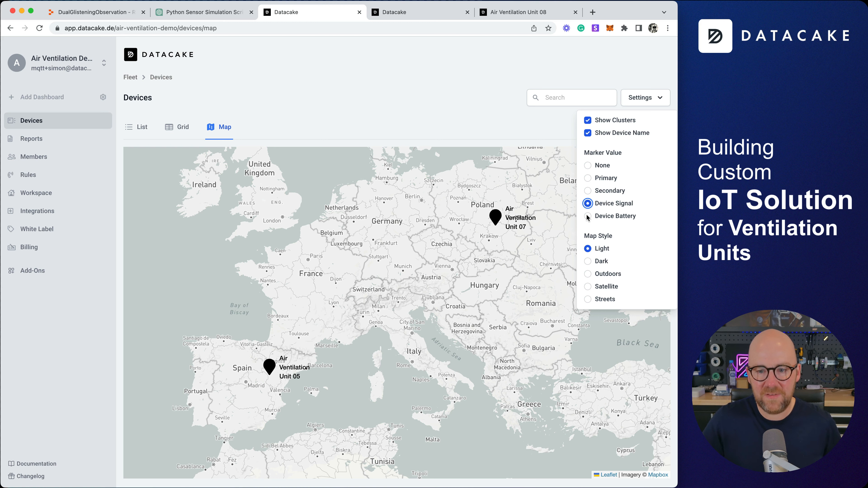
click(587, 216)
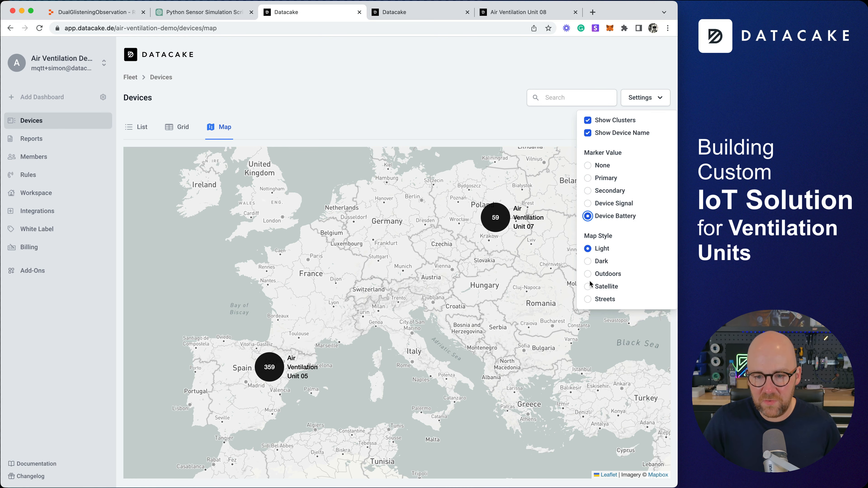
Switch the map to Outdoors style and set markers back to filter capacity.
click(587, 274)
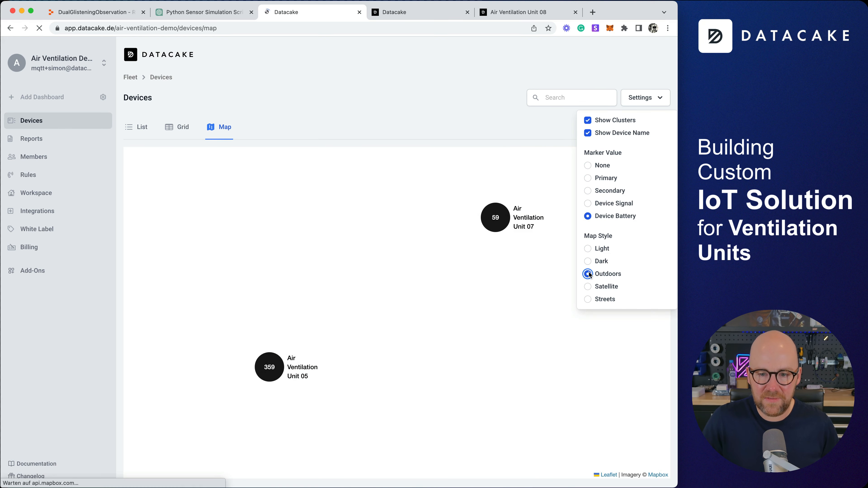
click(589, 180)
click(643, 98)
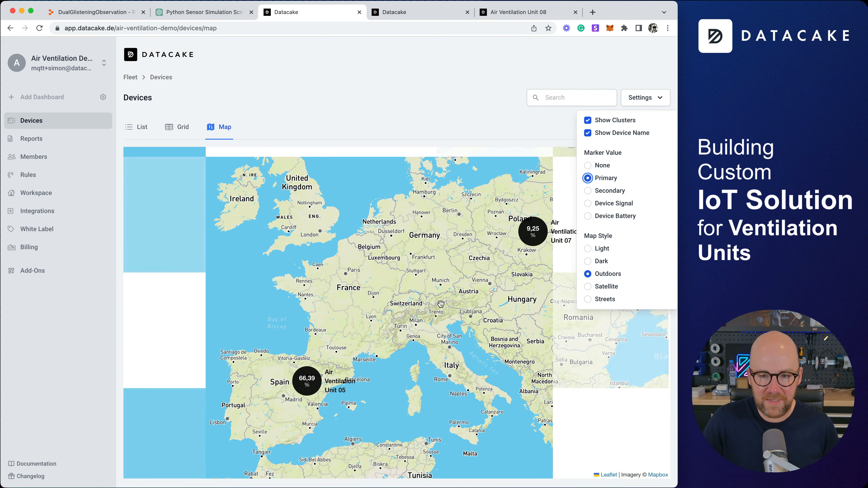
click(401, 328)
click(310, 382)
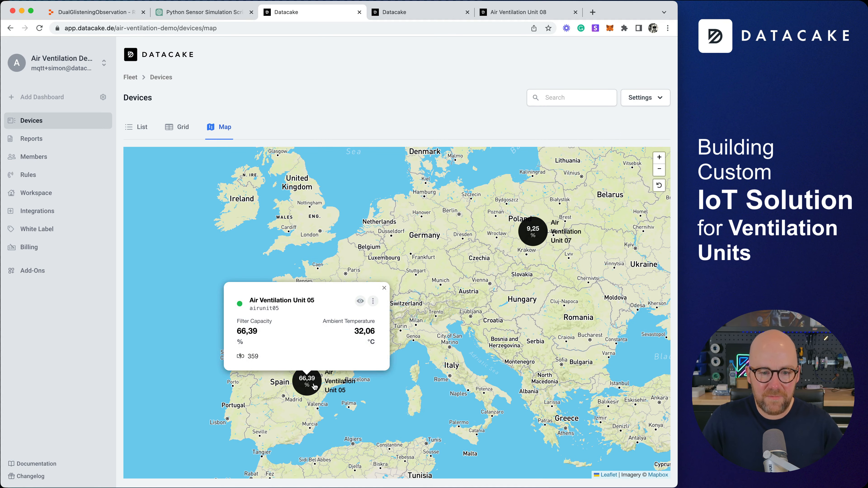
Preview Unit 05's details (66,39 %, 56,19 Pa) from its marker and open its page in a new tab.
click(361, 302)
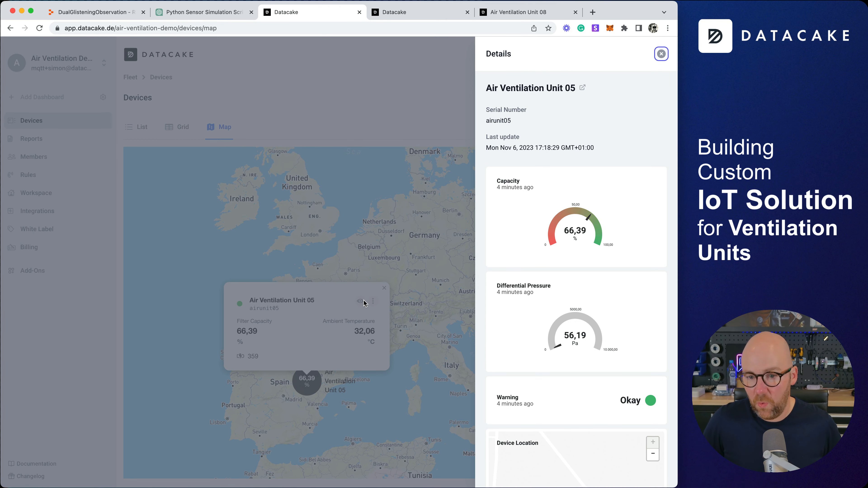
click(364, 257)
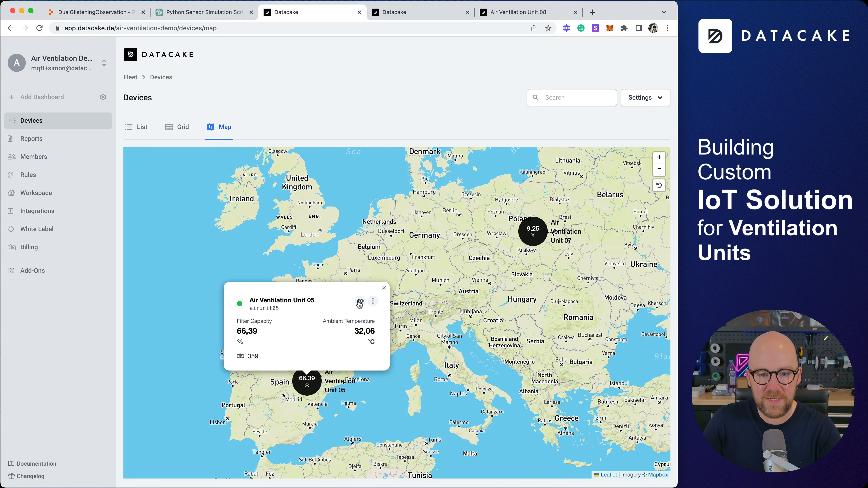
click(359, 302)
click(581, 88)
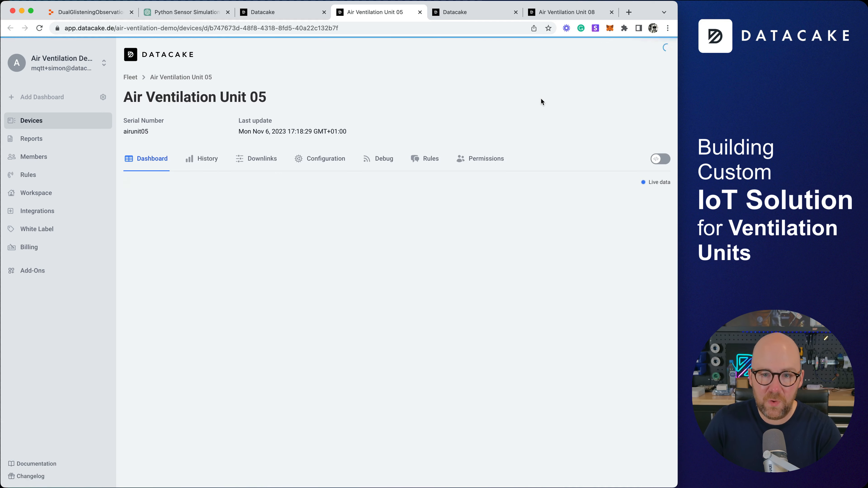
Create and save a read-only public link for Unit 05's dashboard, then leave edit mode.
click(660, 158)
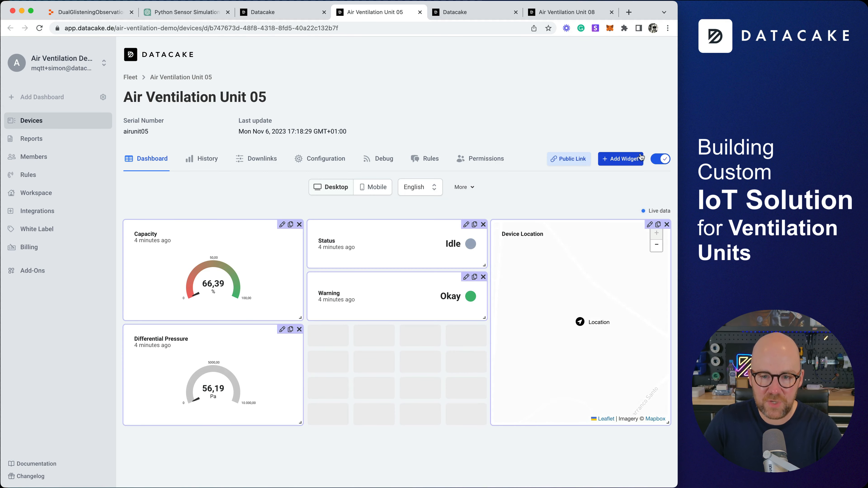
click(577, 164)
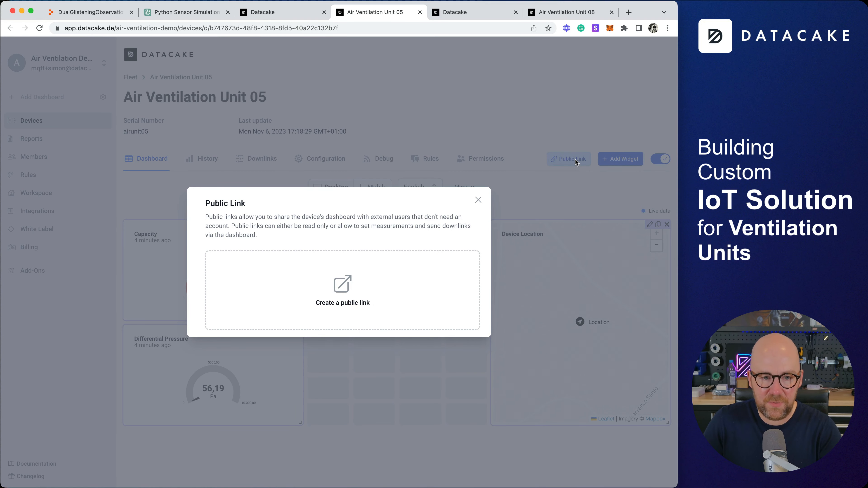
click(337, 292)
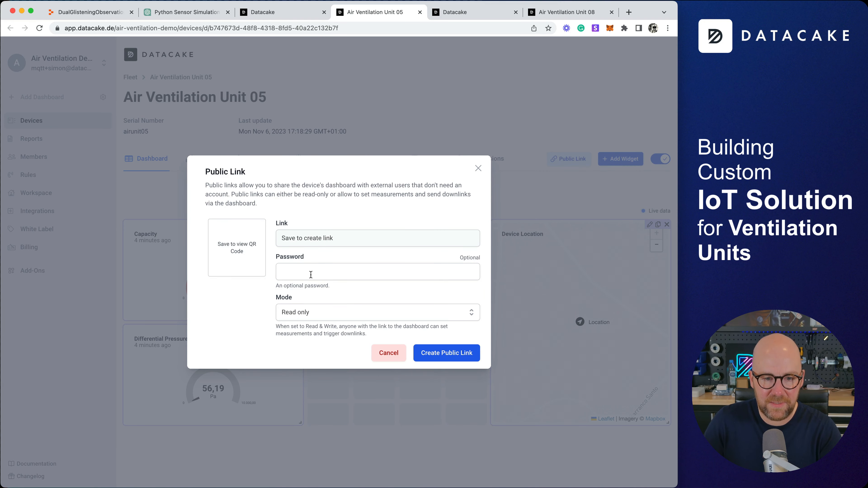
click(437, 355)
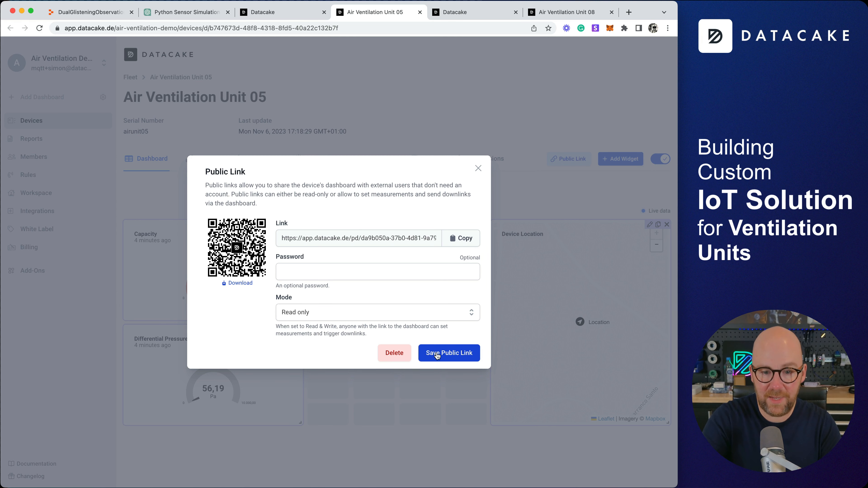
click(437, 355)
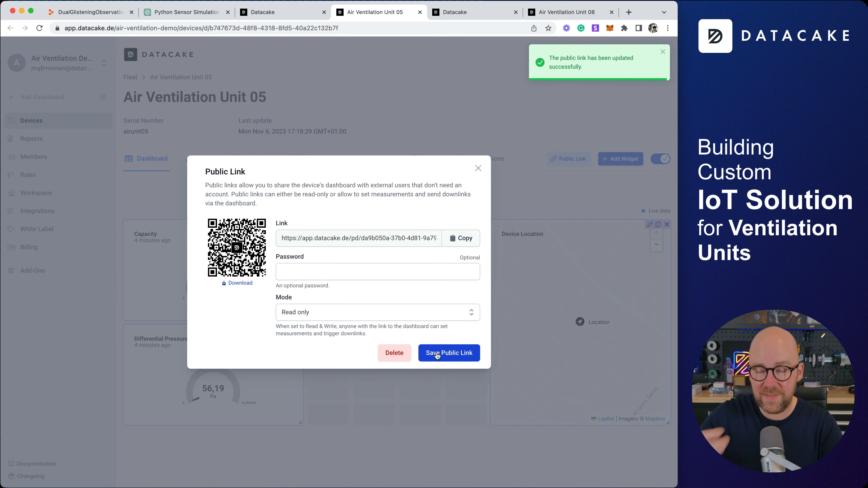
click(477, 168)
click(596, 69)
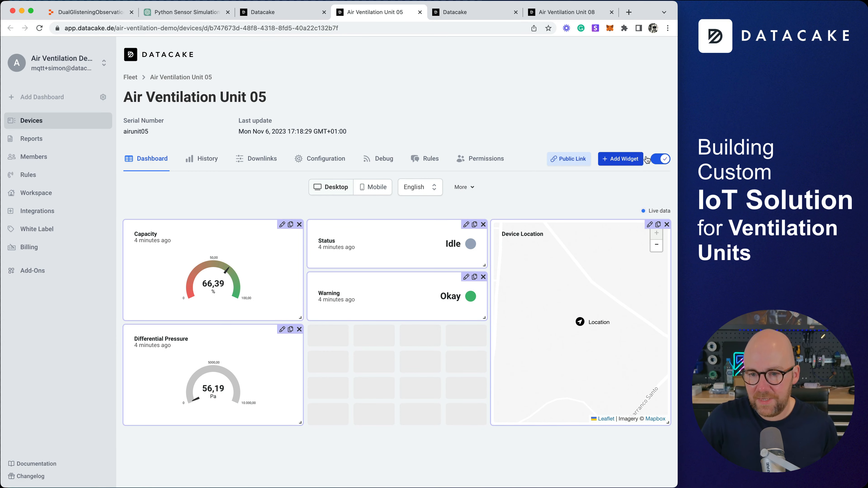
click(660, 159)
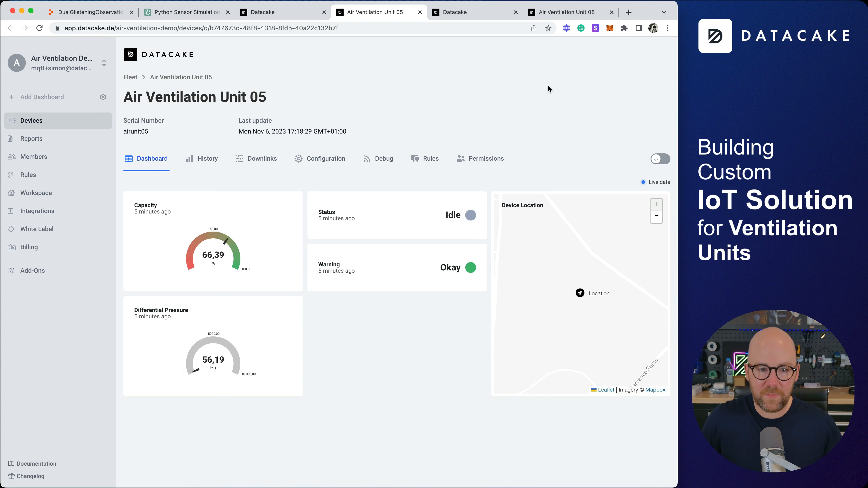